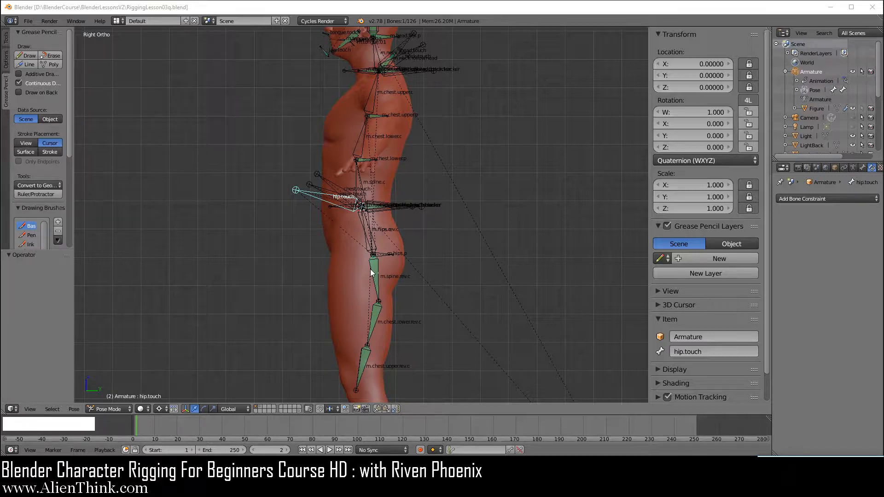
Step: Set the pivot point to Median Point and switch the armature to Edit Mode
left_click(159, 408)
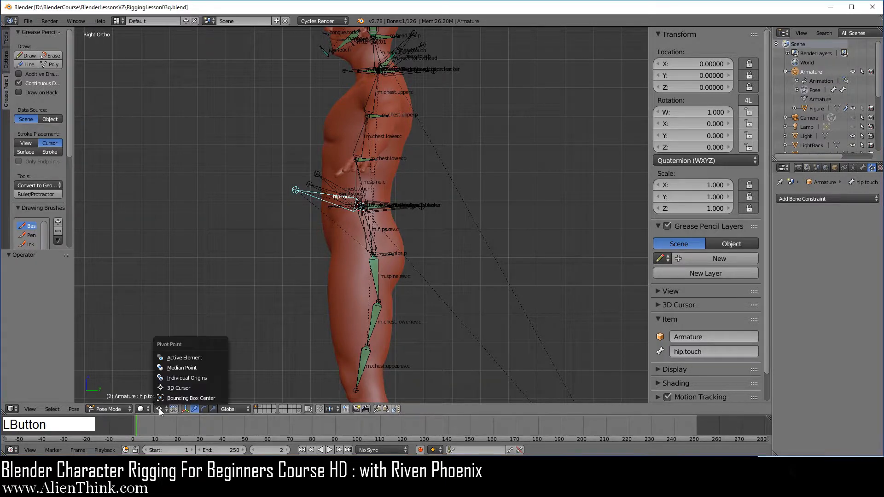
left_click(178, 370)
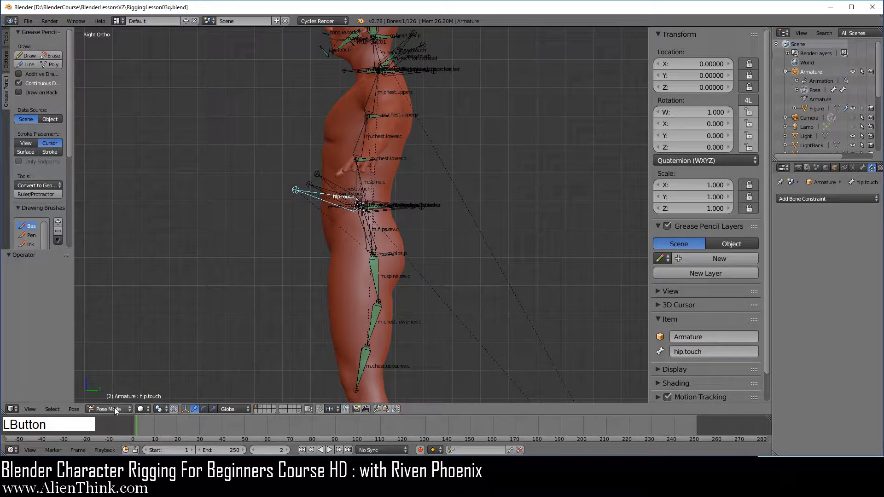
left_click(115, 408)
left_click(114, 387)
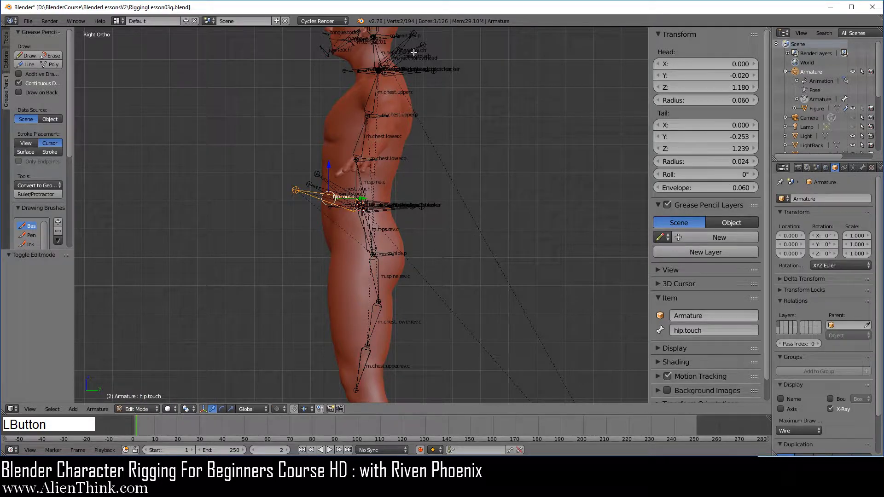
Step: Select the m.chest.socket bone at the base of the neck and display its bone relations to check its parent
left_click(405, 15)
scroll(401, 143, "up", 4)
middle_click_drag(402, 106, 423, 342, "shift")
scroll(427, 271, "up", 4)
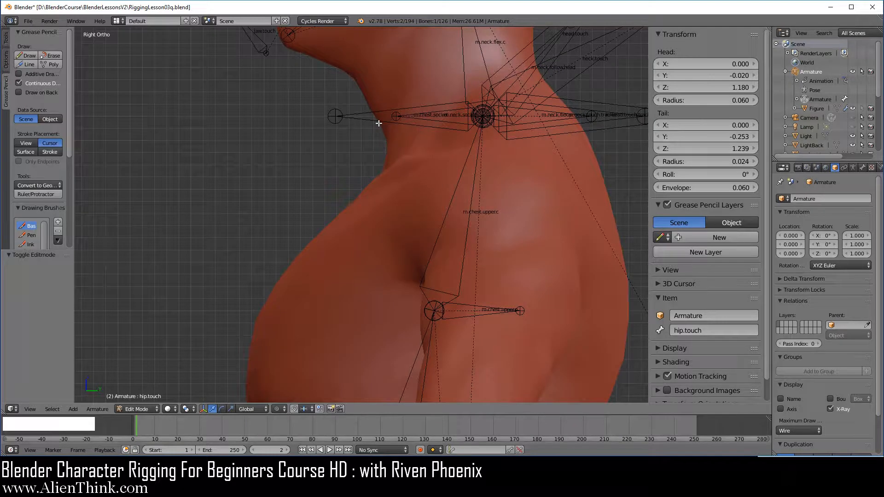
right_click(379, 123)
middle_click_drag(409, 196, 319, 194, "shift")
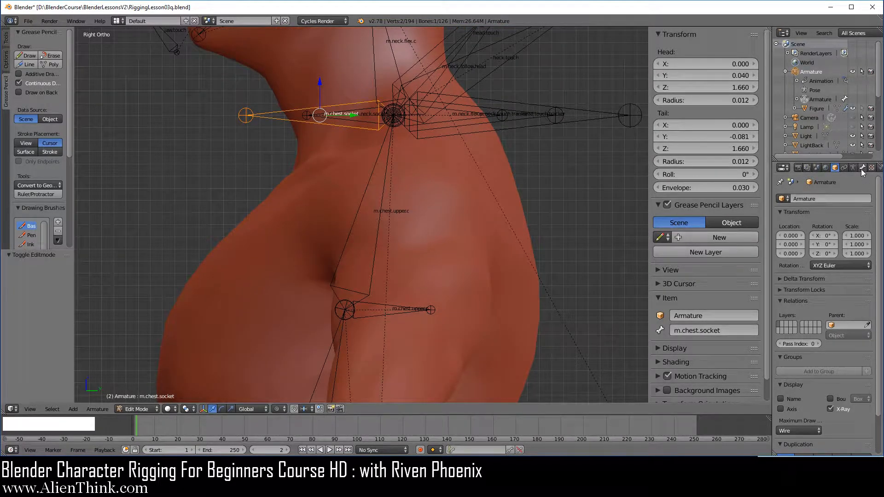
left_click(862, 169)
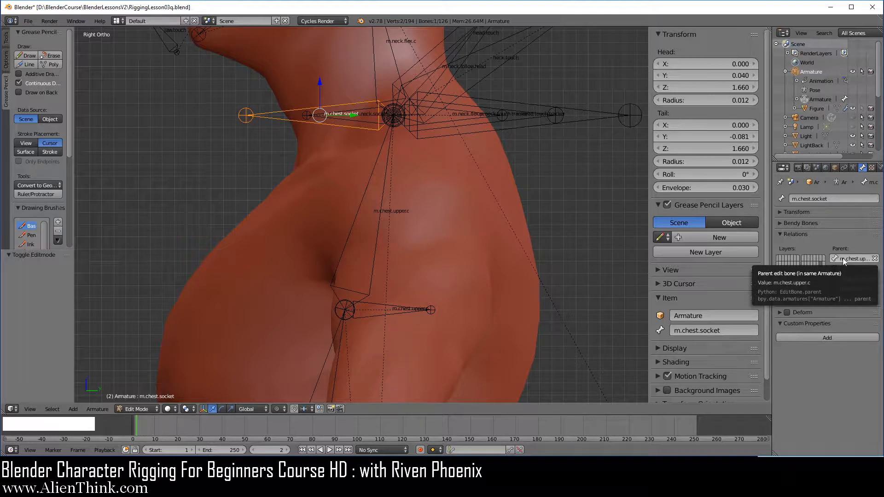
Step: Isolate the deformation bone layer and add def.chest.upper to the selection, comparing it with the m.chest.socket selection on the mechanism layer
left_click(854, 168)
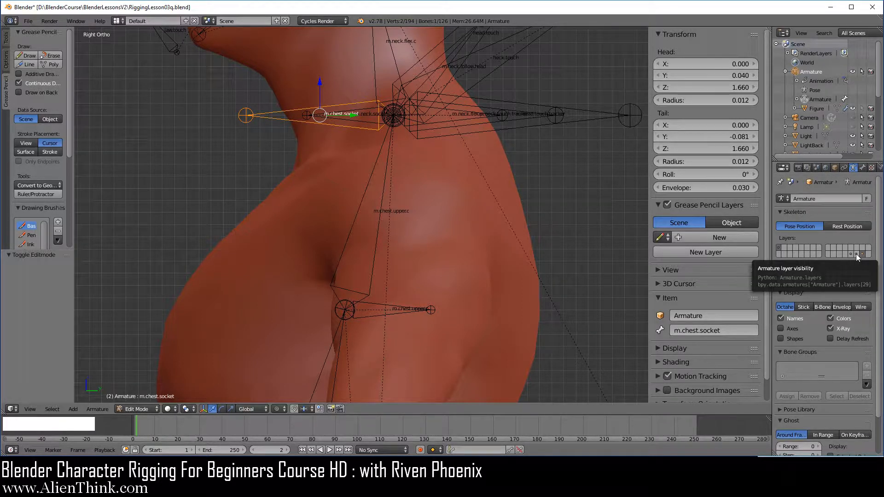
left_click(855, 254)
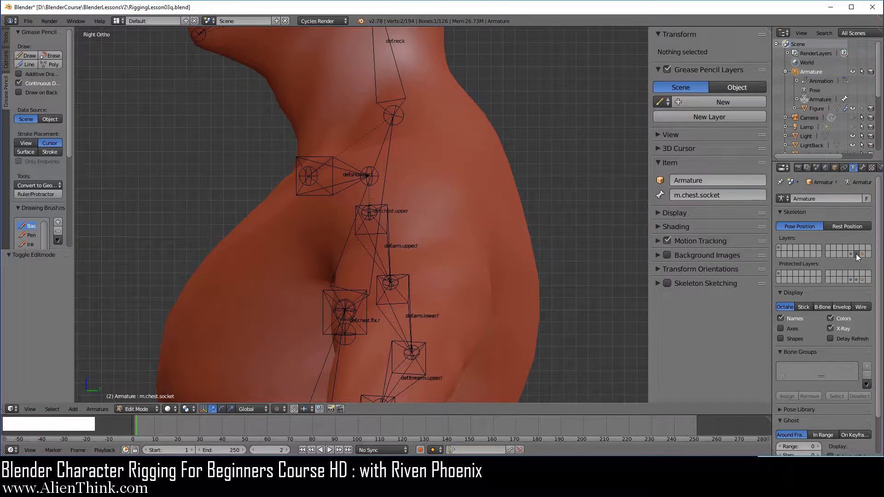
key("shift")
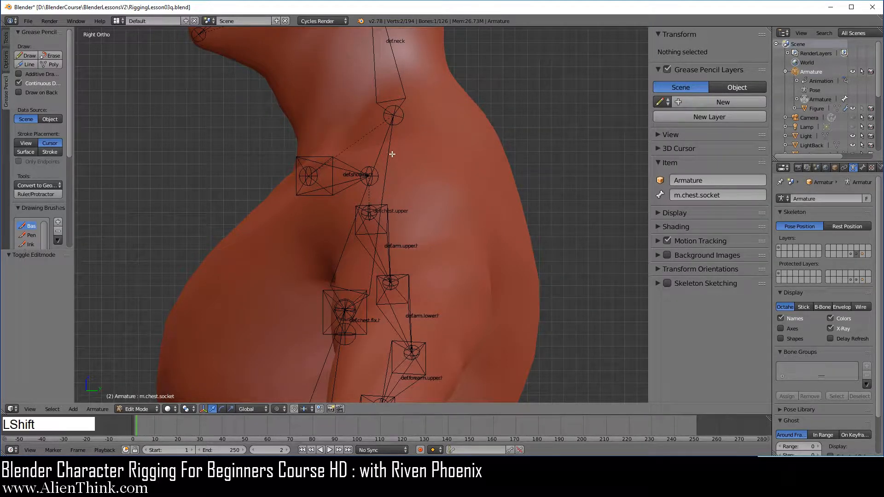
right_click(389, 152, "shift")
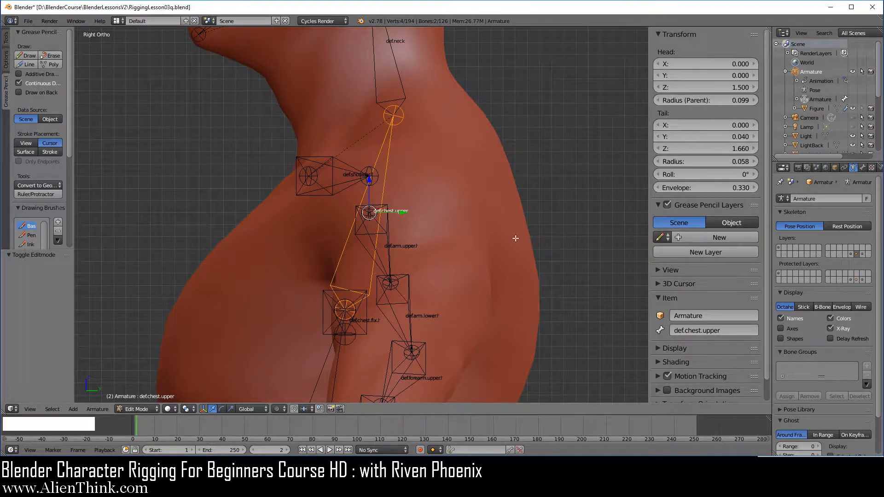
left_click(863, 254)
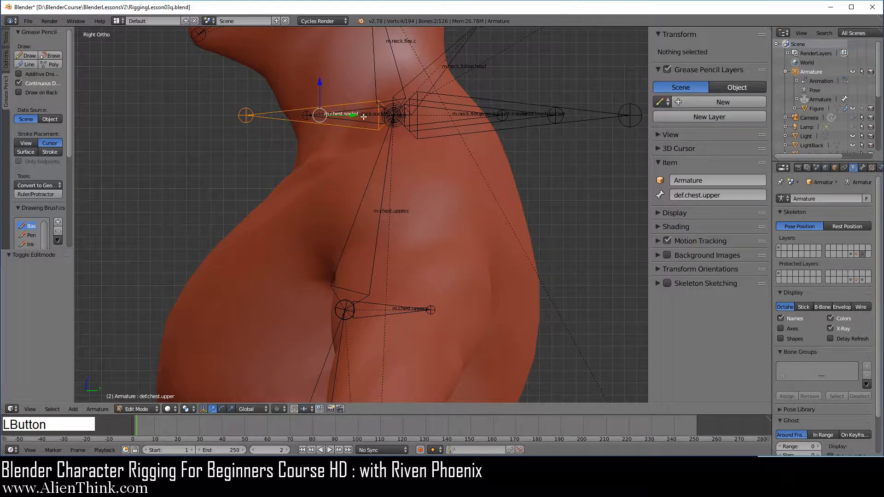
left_click(855, 253)
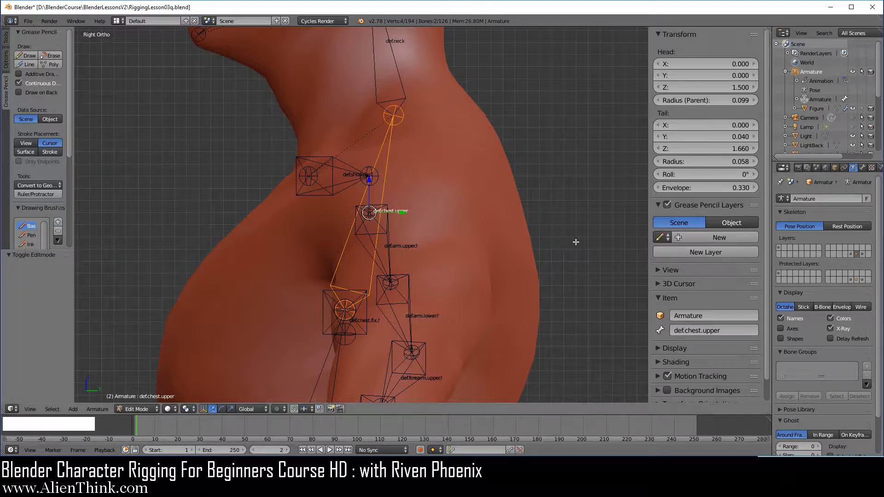
Step: Show the deformation and mechanism layers together, parent m.chest.socket to def.chest.upper with Keep Offset, and check its parent relation
key("shift")
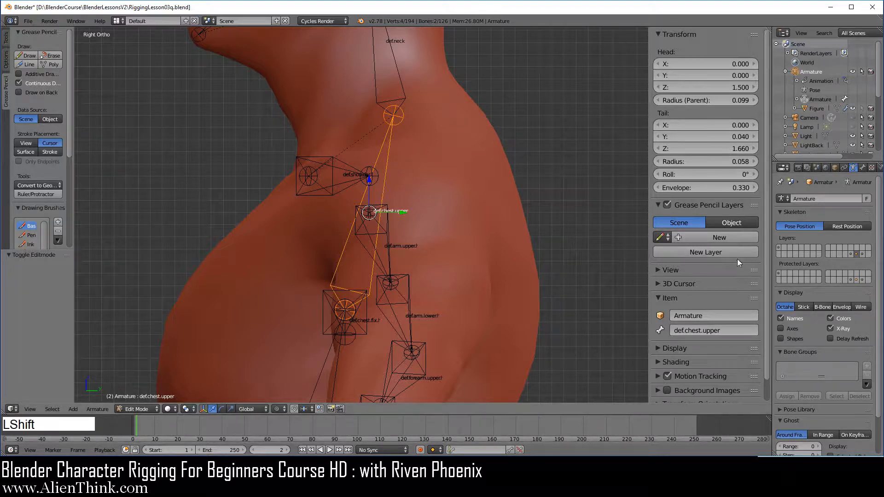
left_click(862, 254, "shift")
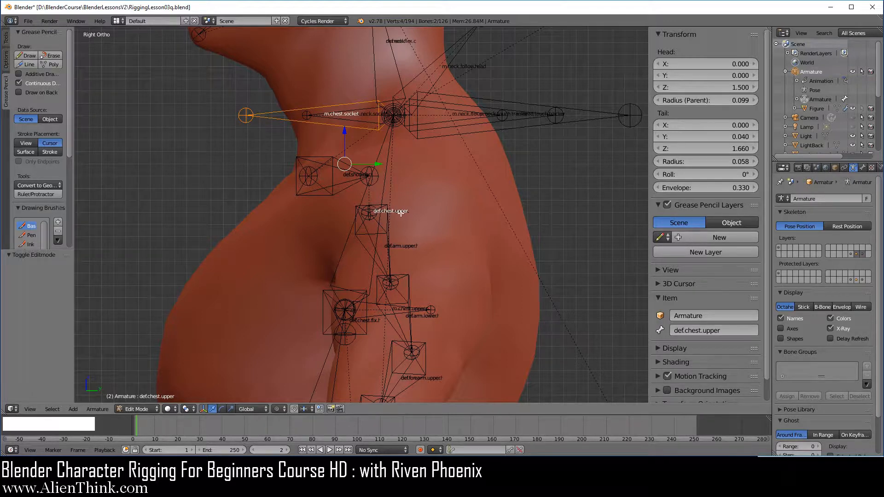
key("ctrl+p")
left_click(489, 186)
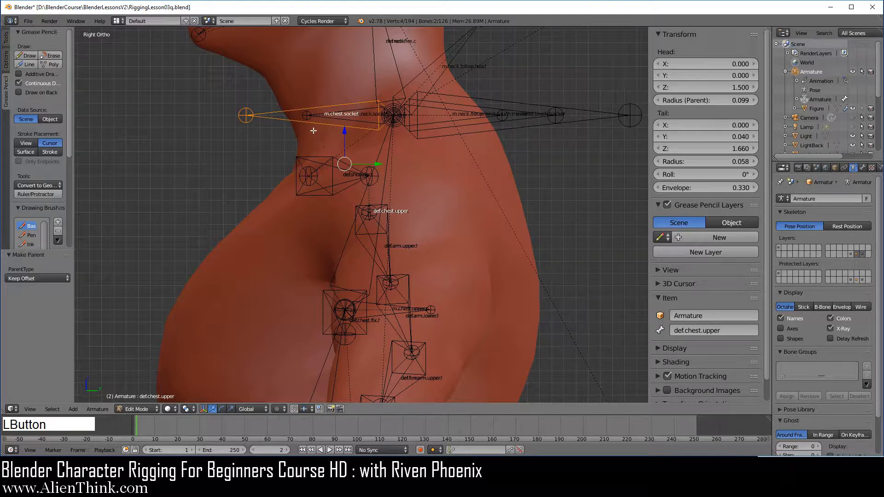
right_click(291, 121)
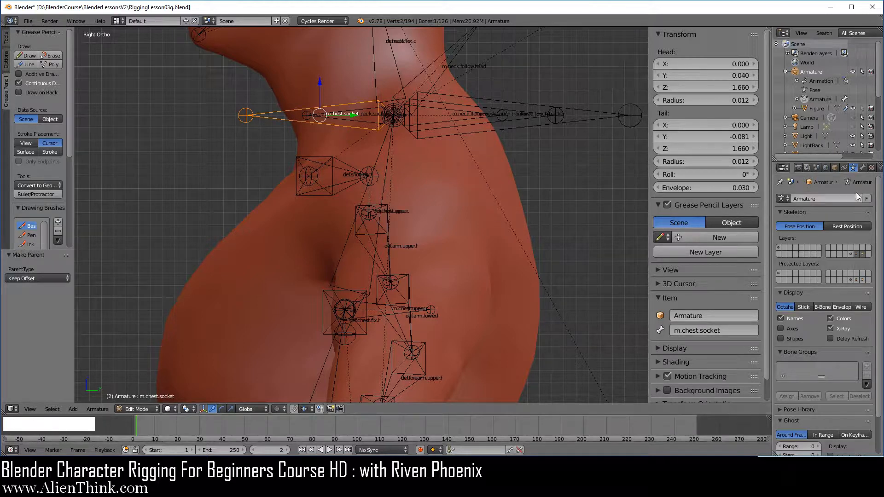
left_click(863, 168)
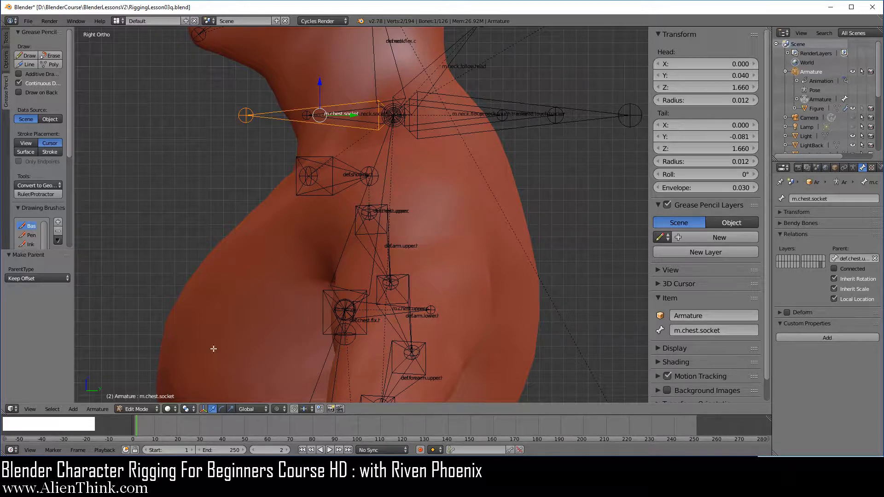
Step: Switch the armature to Pose Mode and display only the mechanism bone layer around the hips
scroll(469, 251, "down", 2)
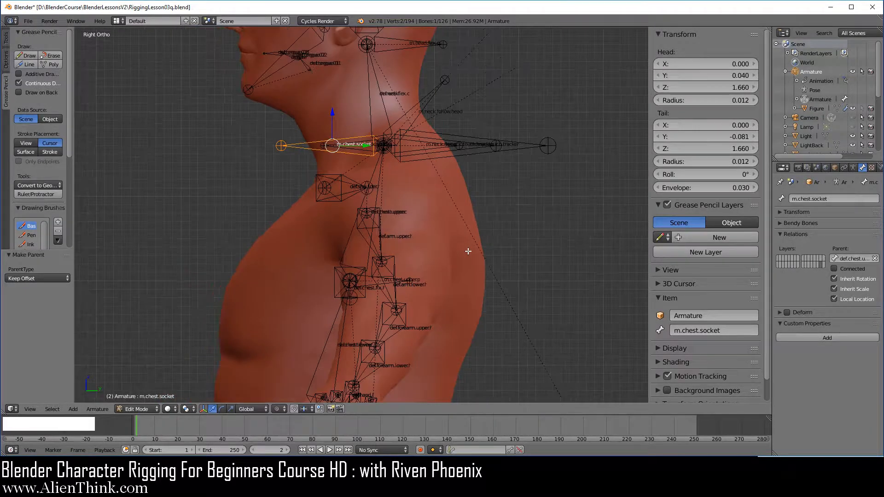
middle_click_drag(417, 328, 439, 145, "shift")
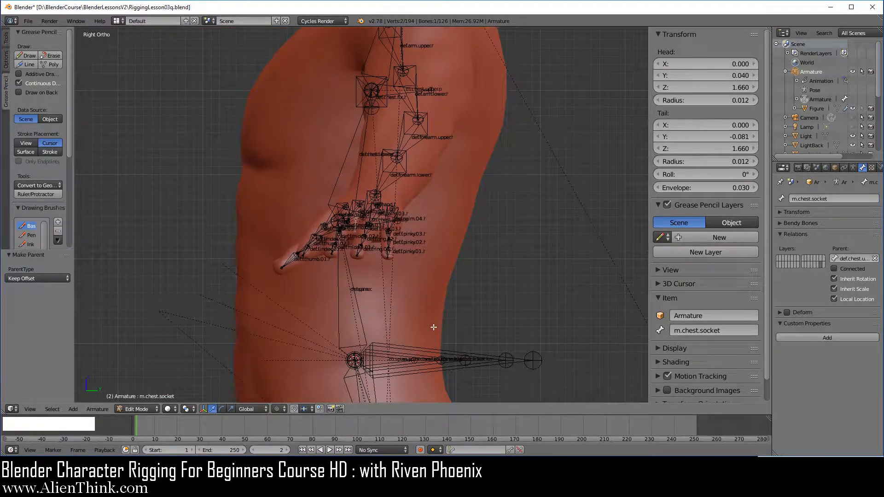
middle_click_drag(434, 327, 444, 170, "shift")
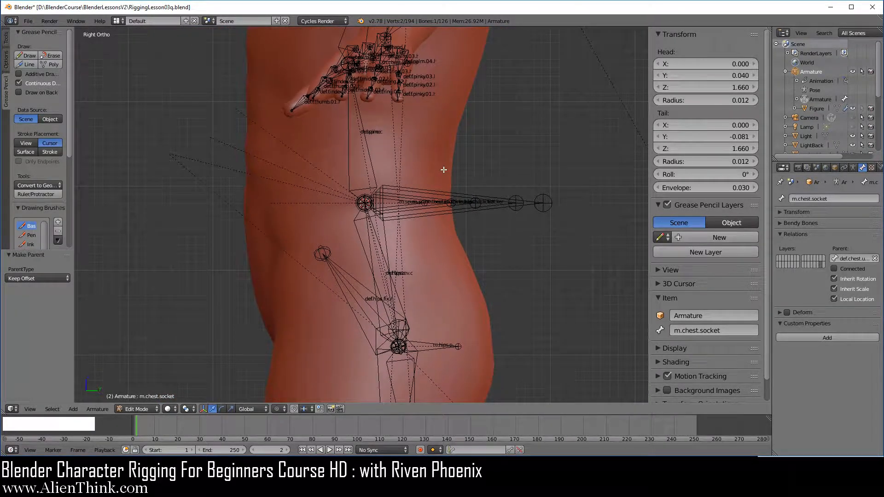
left_click(140, 409)
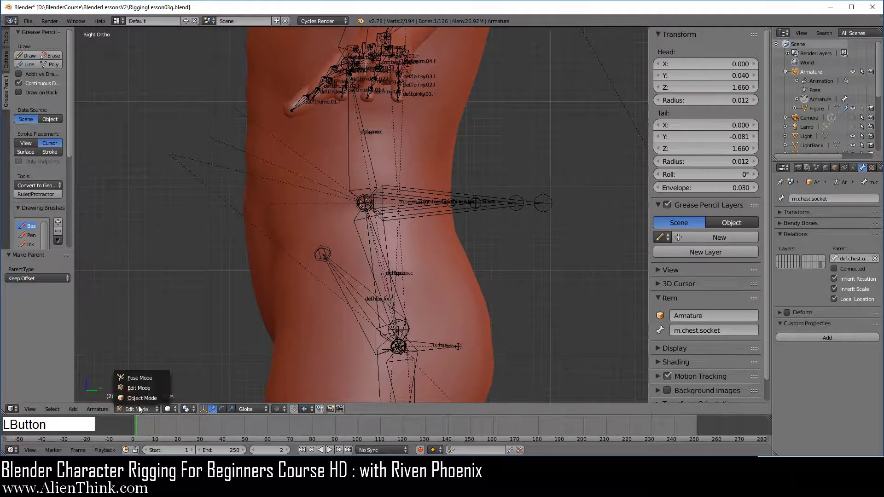
left_click(139, 377)
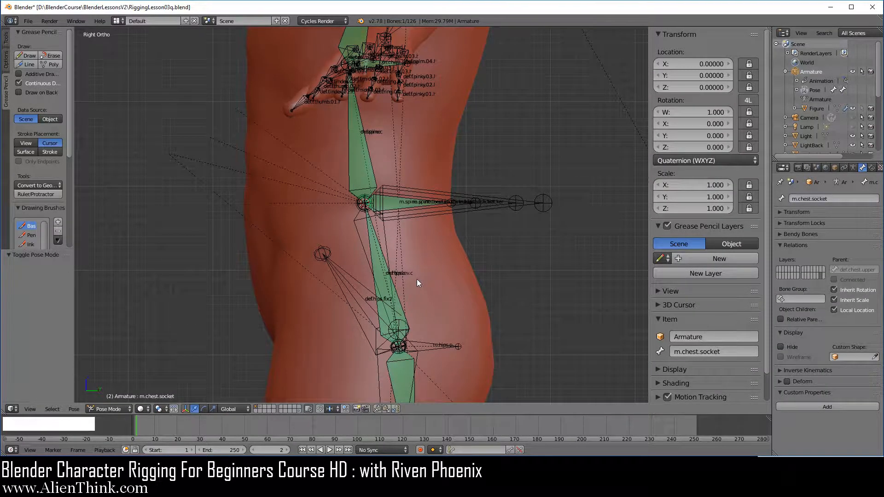
left_click(854, 169)
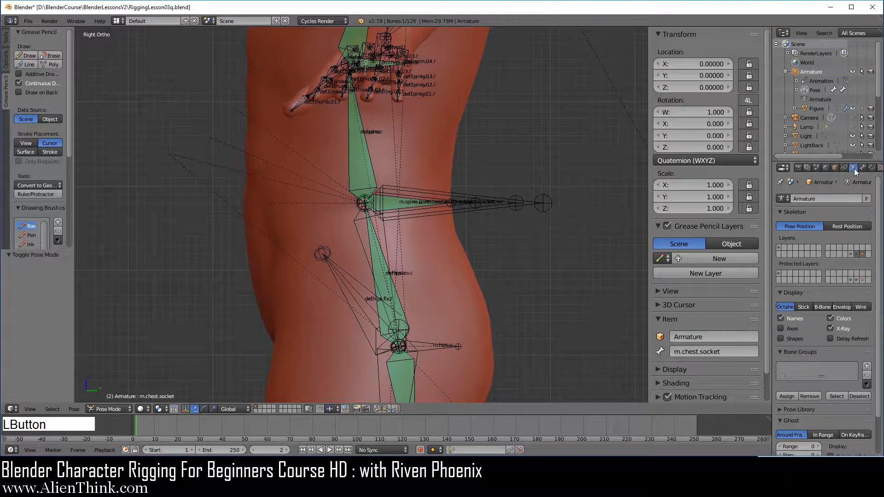
left_click(863, 255)
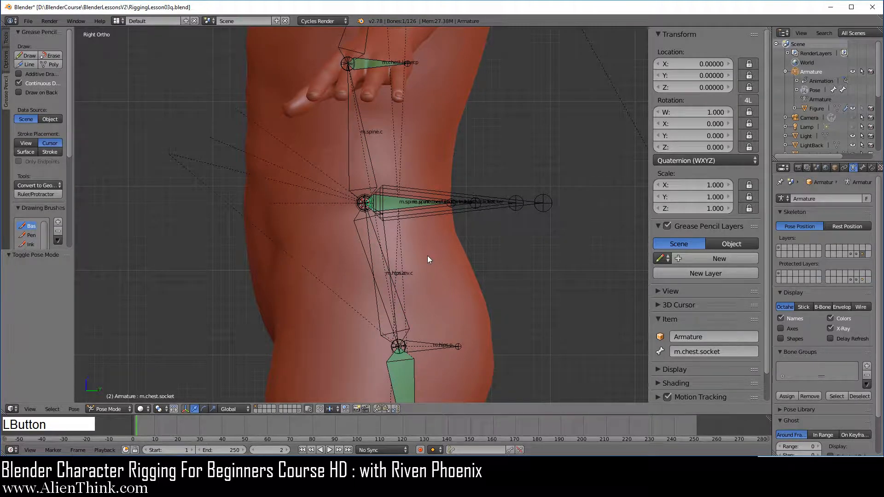
Step: Add a Copy Location constraint to def.hips with m.hips.rev.c as its target, showing both bone layers to select the pair
right_click(362, 245)
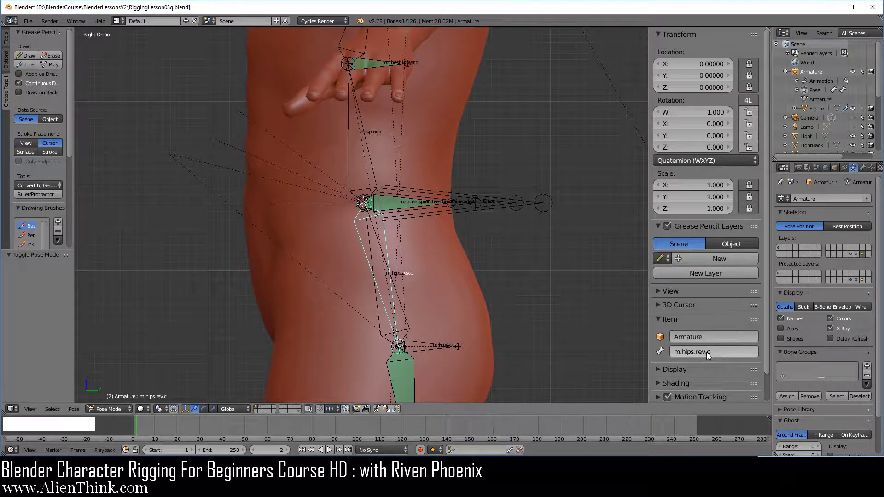
left_click(857, 253)
key("shift")
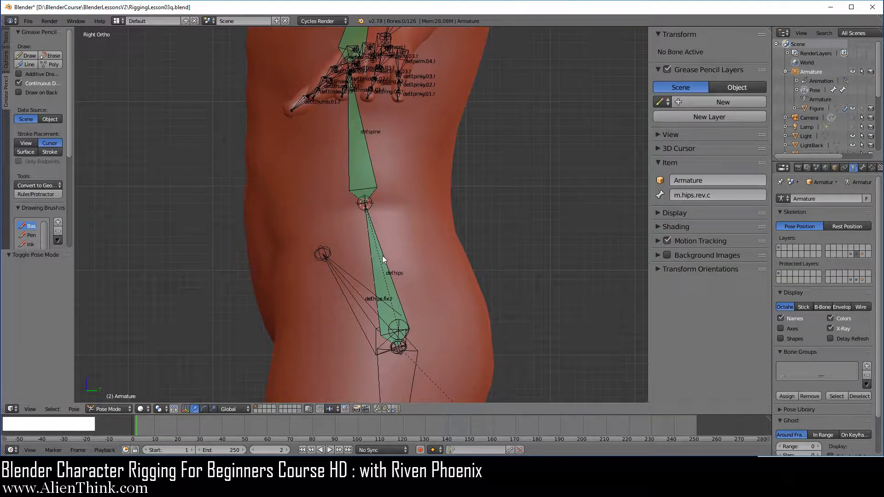
right_click(382, 255, "shift")
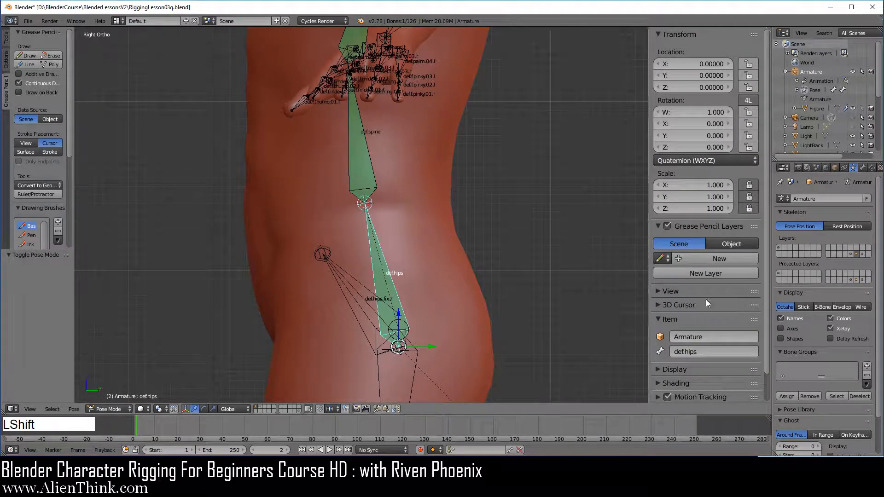
left_click(864, 256, "shift")
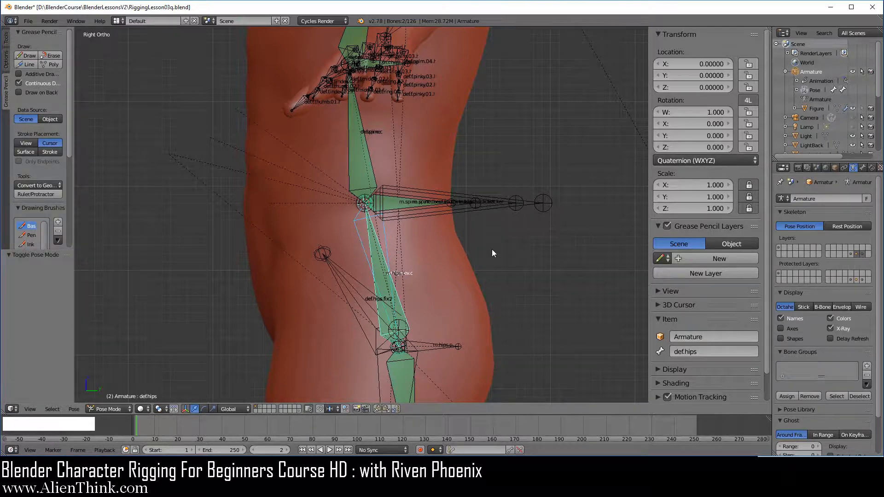
key("ctrl+shift+c")
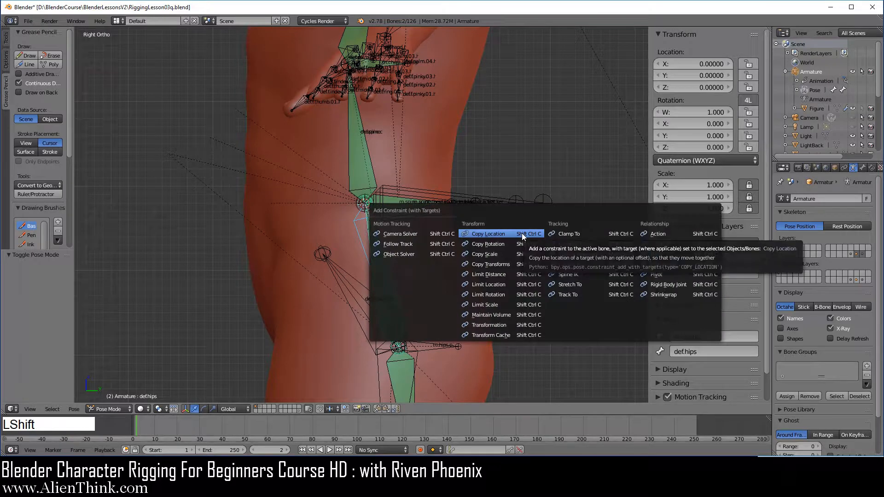
left_click(521, 233)
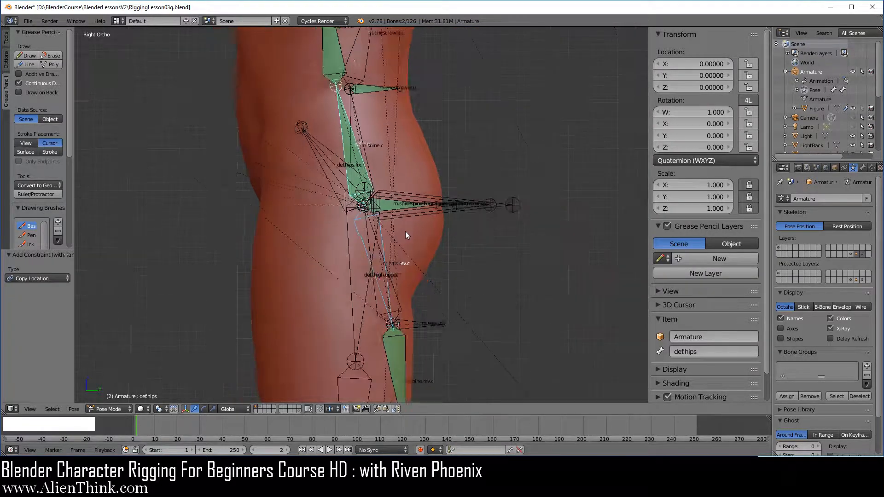
Step: Collapse the Copy Transforms constraint on def.hips and set the Head/Tail of the Copy Location constraint targeting m.hips.rev.c to 1.000
scroll(405, 232, "down", 5)
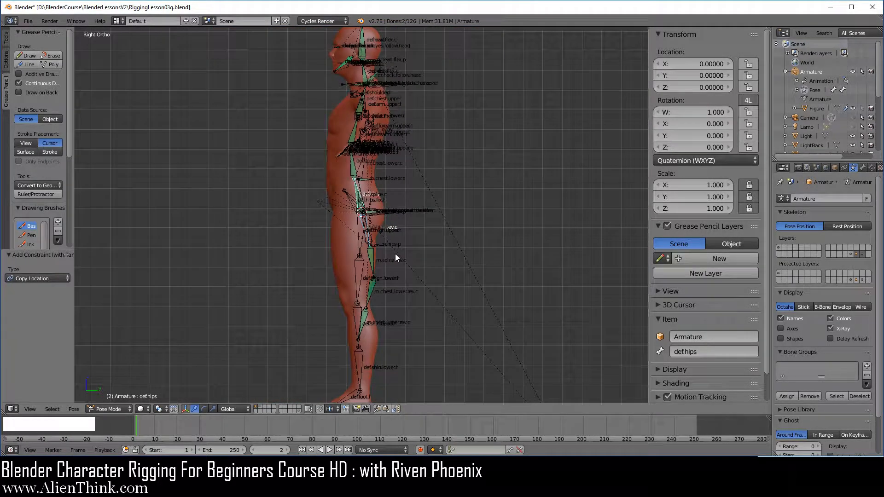
middle_click_drag(396, 255, 400, 315, "shift")
scroll(400, 265, "up", 4)
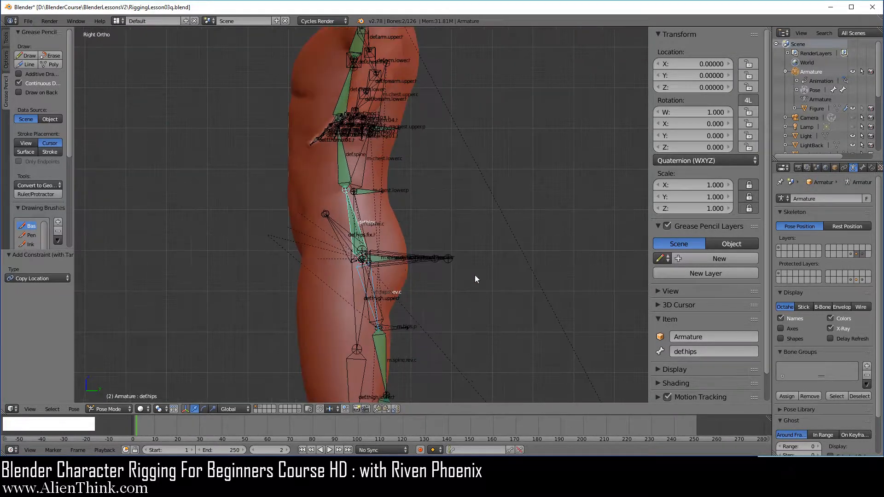
left_click(873, 168)
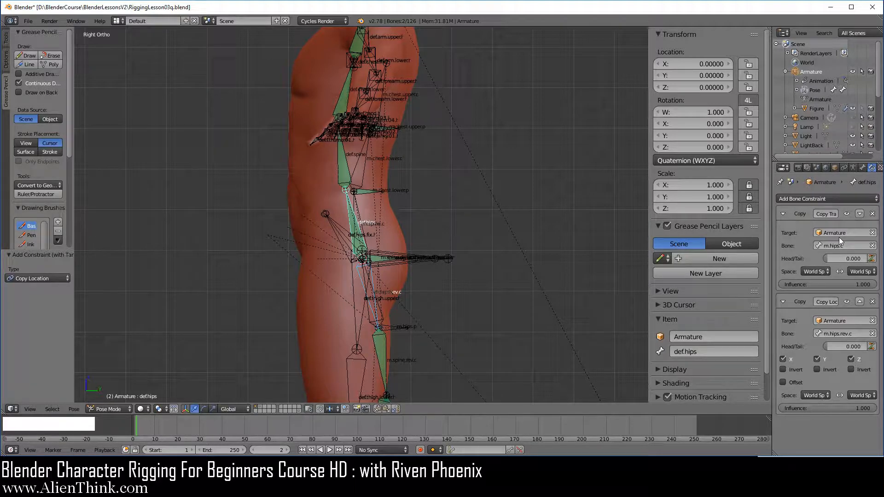
left_click(784, 214)
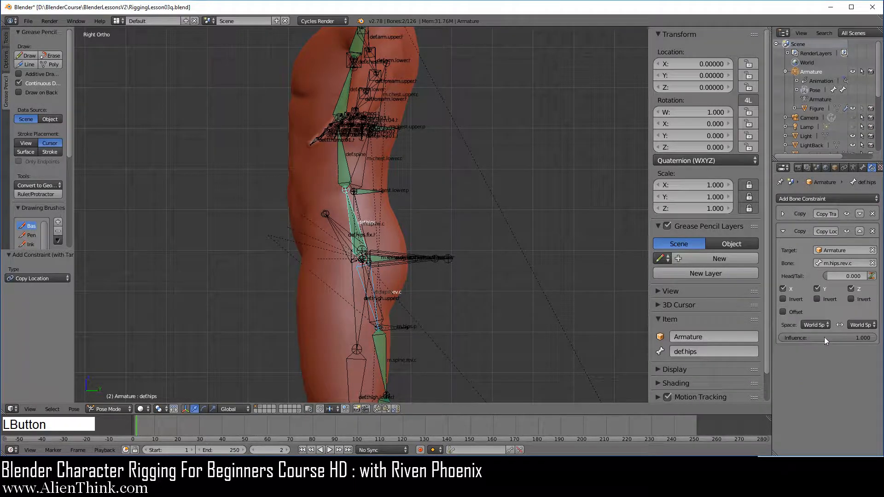
left_click(827, 275)
left_click_drag(827, 275, 838, 275)
scroll(396, 319, "up", 3)
middle_click_drag(421, 343, 413, 234, "shift")
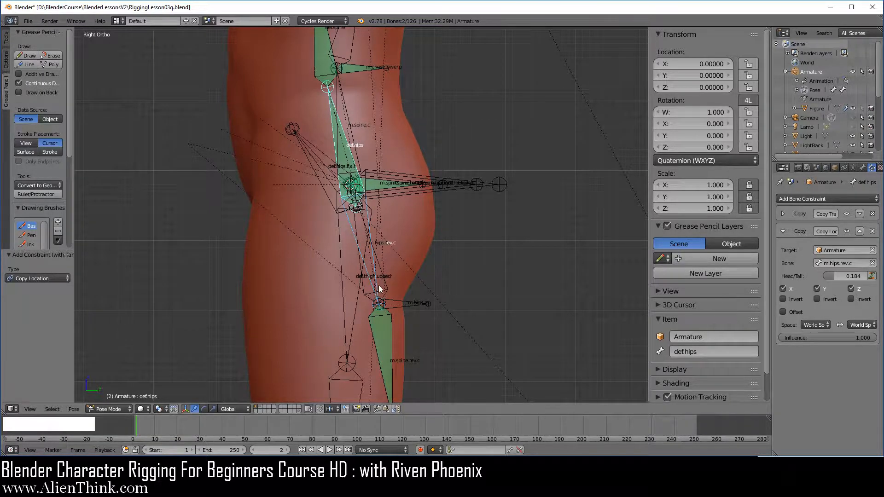
left_click_drag(862, 272, 882, 273)
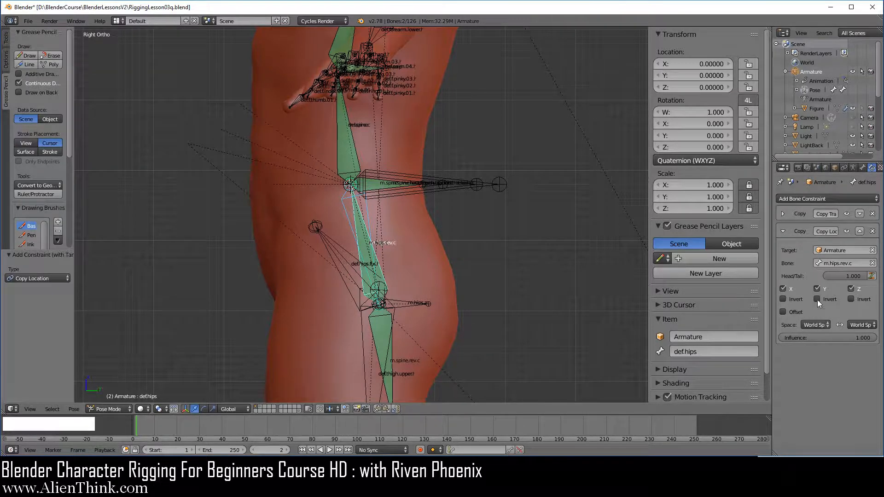
mouse_move(858, 279)
left_mouse_down()
mouse_move(825, 279)
mouse_move(858, 279)
left_mouse_up()
Step: Add a Copy Location constraint to def.hips targeting m.spine.rev.c, isolating each bone layer in turn to select the two bones
middle_click_drag(405, 289, 401, 226, "shift")
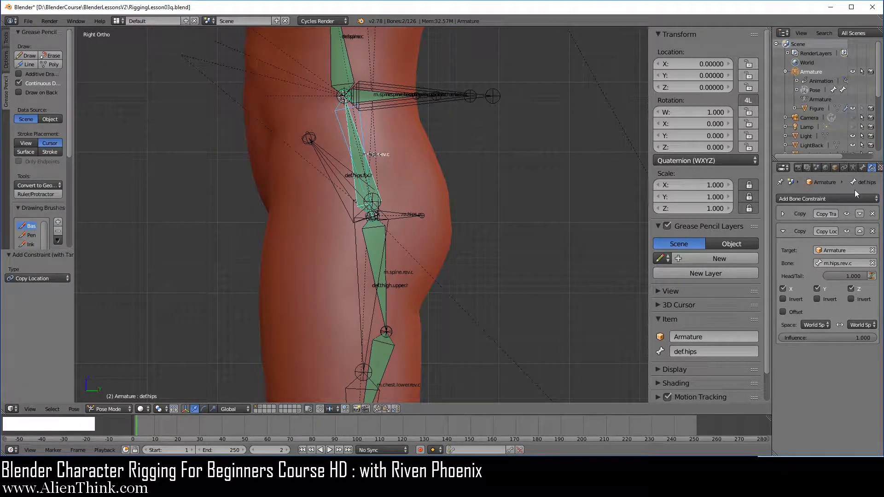
left_click(853, 168)
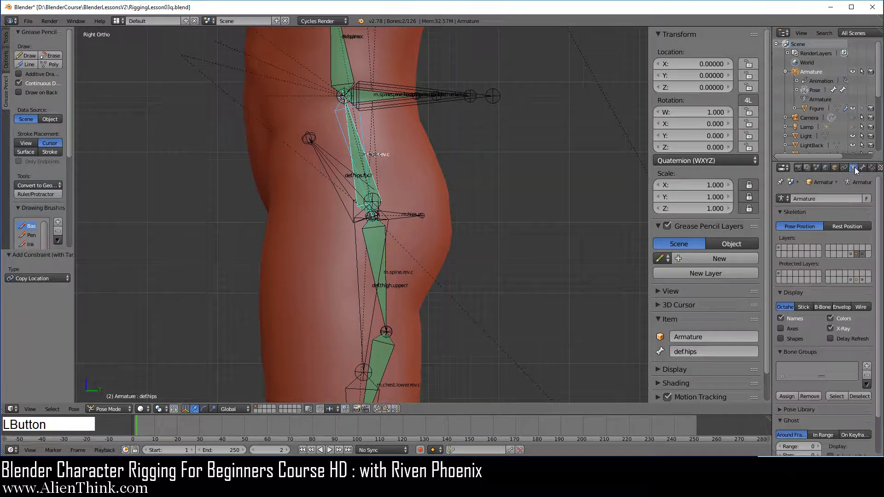
left_click(862, 254)
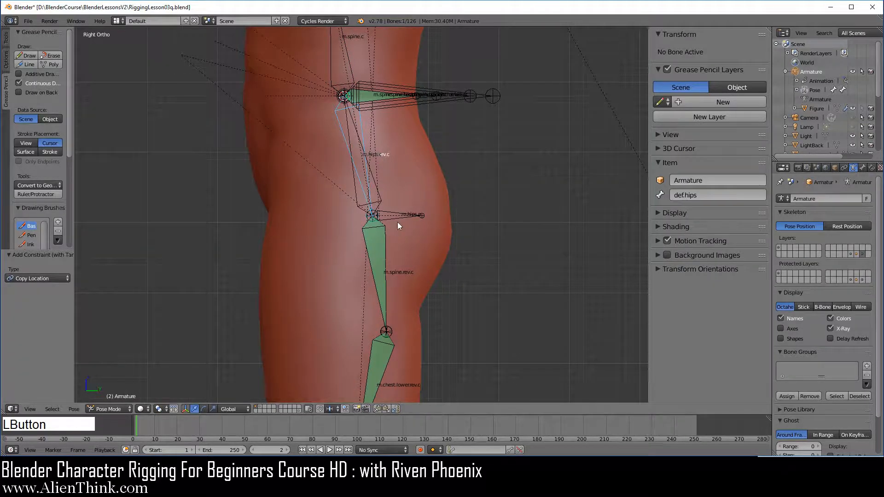
right_click(385, 253)
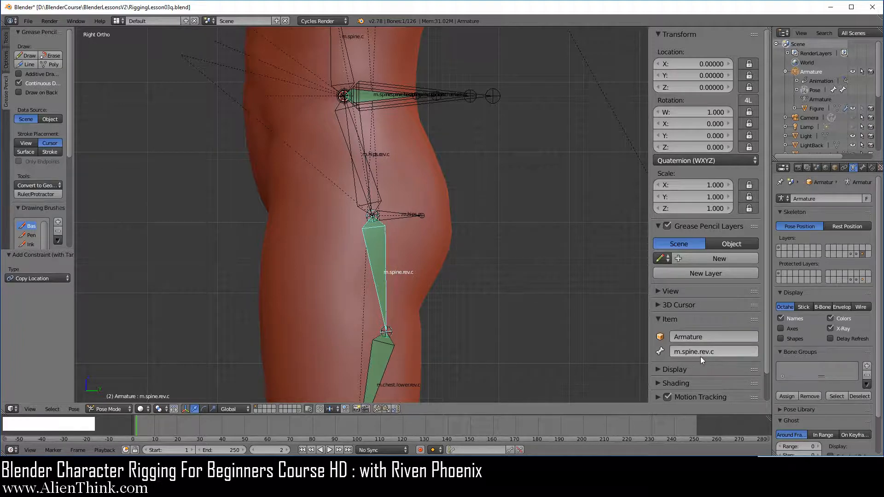
left_click(857, 255)
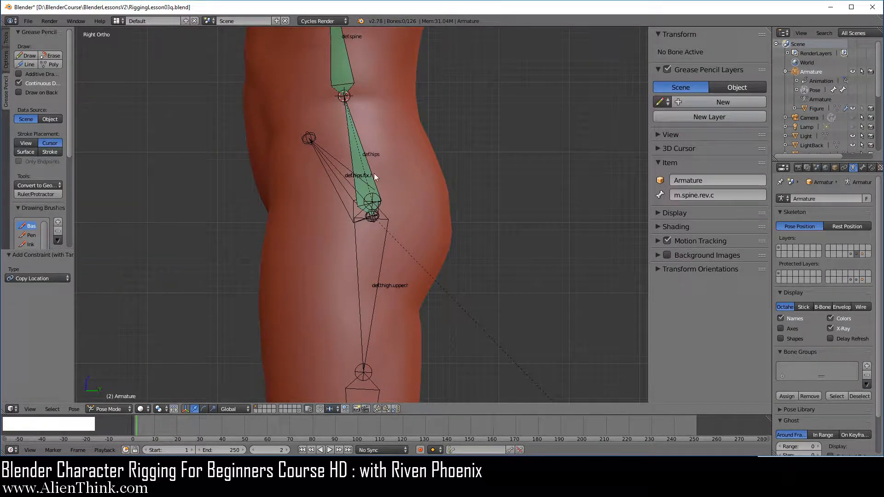
right_click(360, 146, "shift")
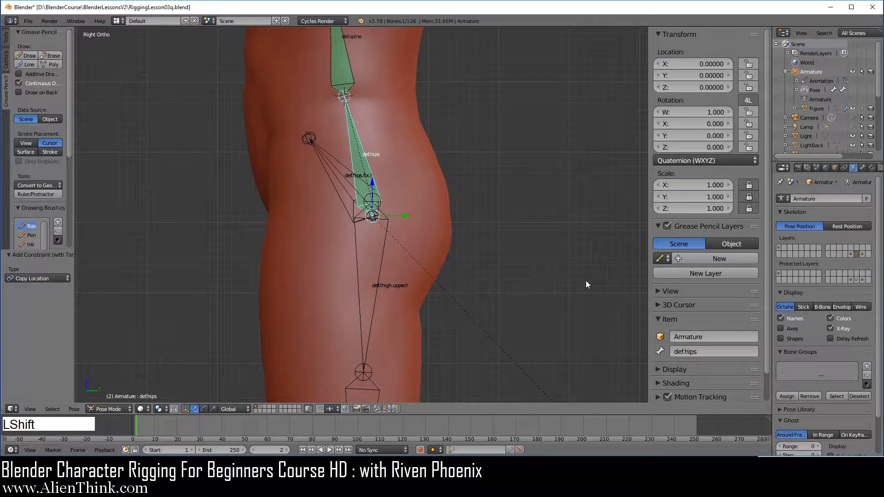
left_click(862, 255, "shift")
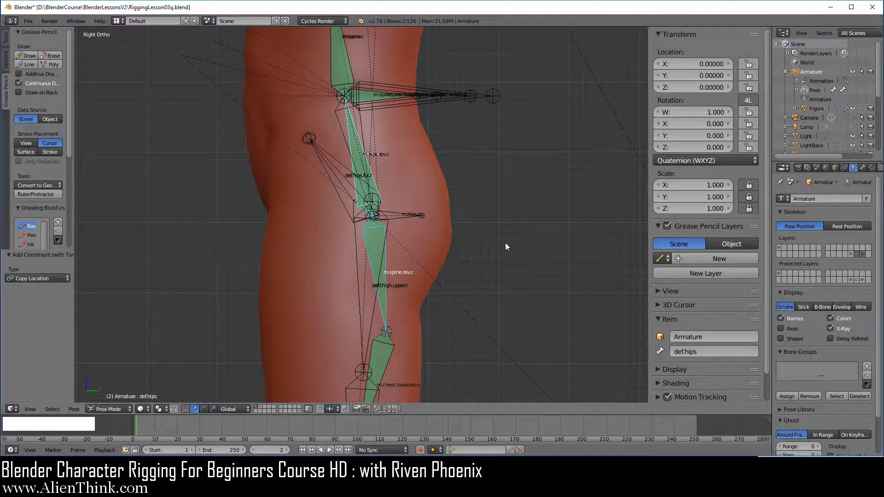
key("ctrl+shift+c")
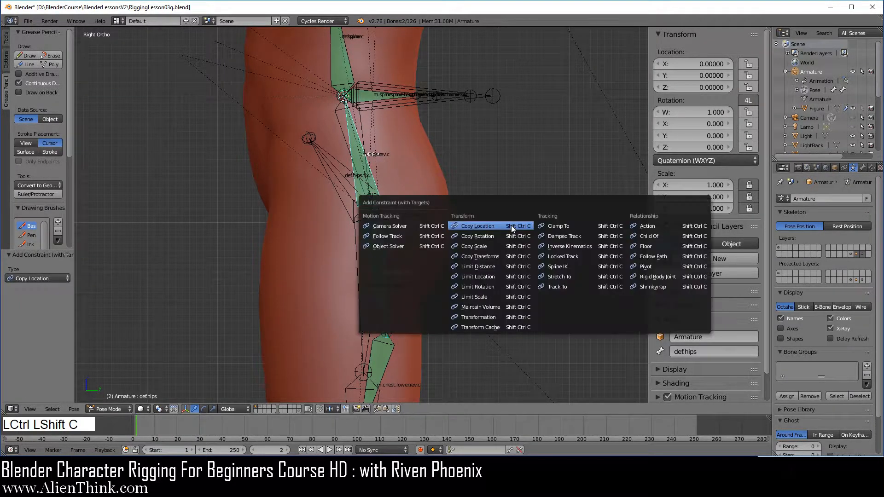
left_click(511, 225)
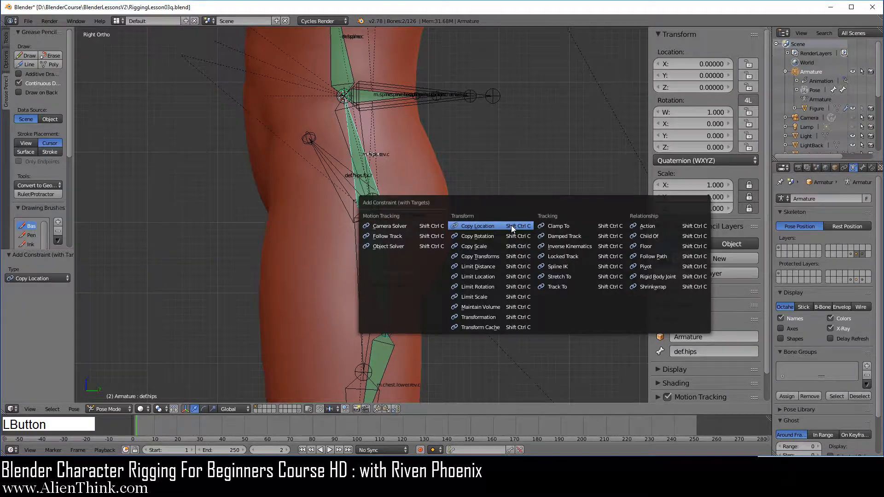
Step: Set the Head/Tail of the def.hips Copy Location constraint targeting m.spine.rev.c to 1.000
left_click(872, 168)
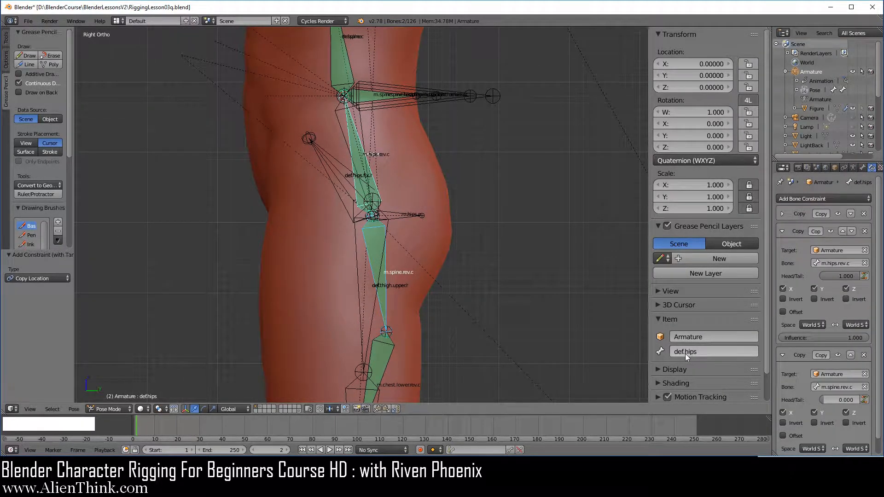
scroll(852, 348, "down", 1)
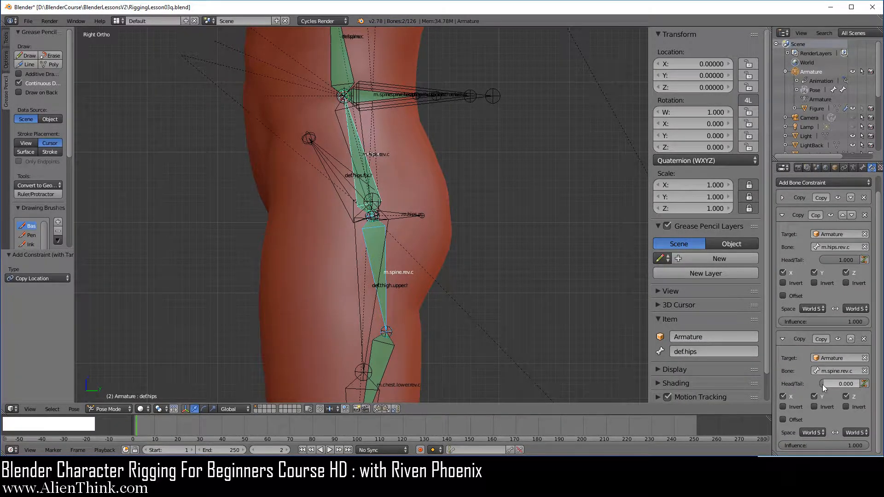
left_click_drag(823, 385, 861, 385)
Step: Add a Copy Location constraint to def.hips targeting m.chest.lower.rev.c, selecting each bone on its own layer before showing both layers
scroll(414, 167, "down", 3)
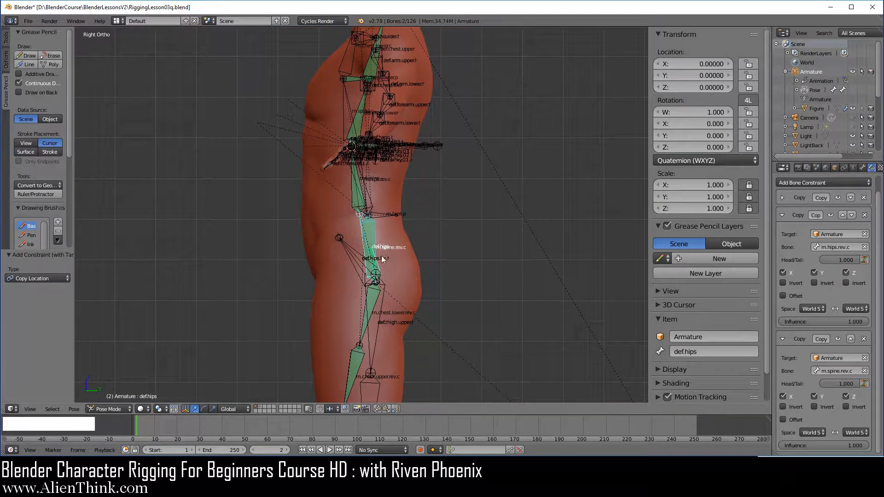
scroll(396, 277, "up", 2)
middle_click_drag(396, 277, 429, 176, "shift")
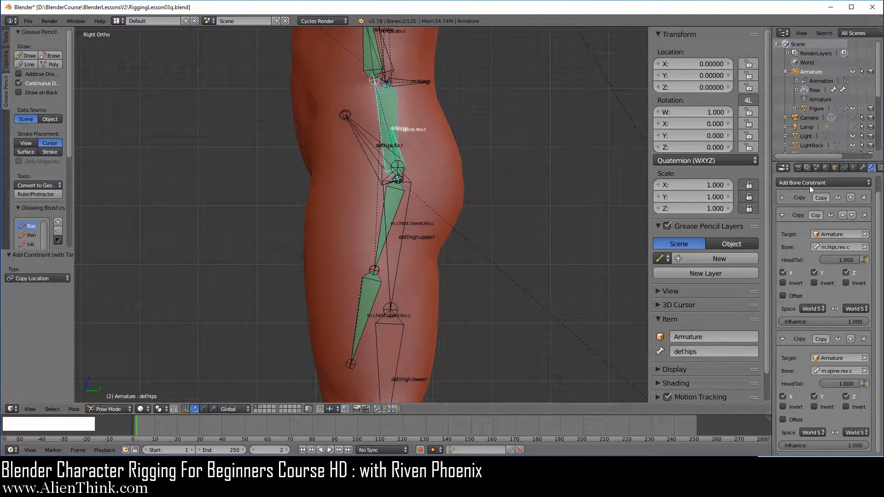
left_click(854, 168)
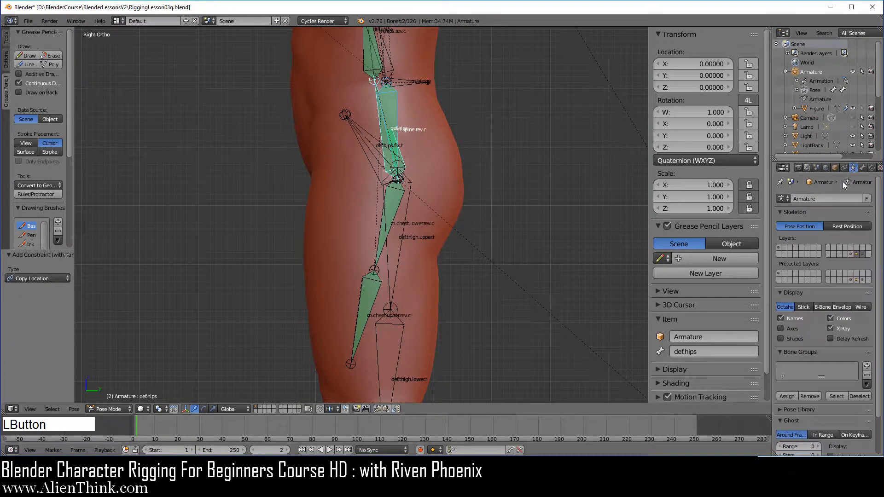
left_click(863, 253)
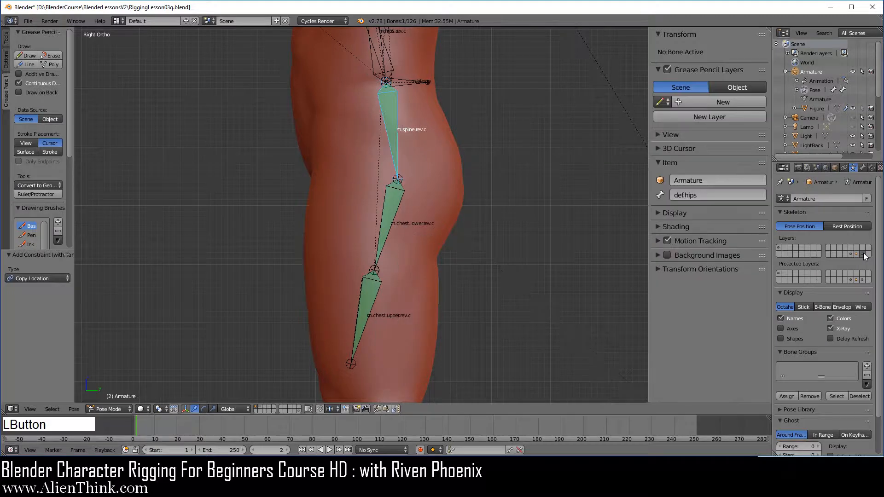
right_click(393, 224)
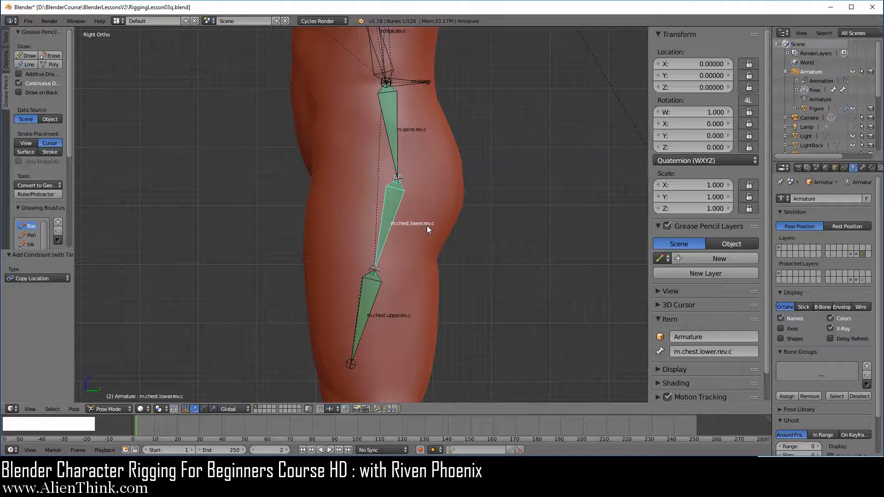
left_click(857, 253)
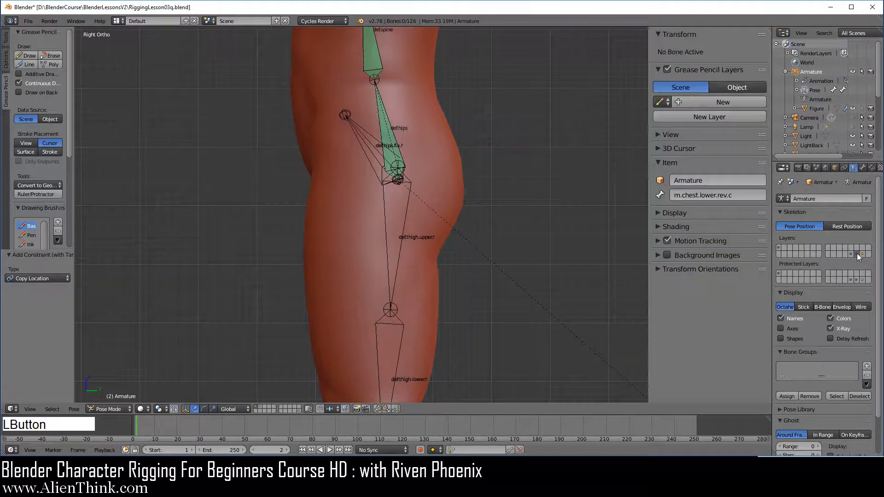
right_click(386, 117, "shift")
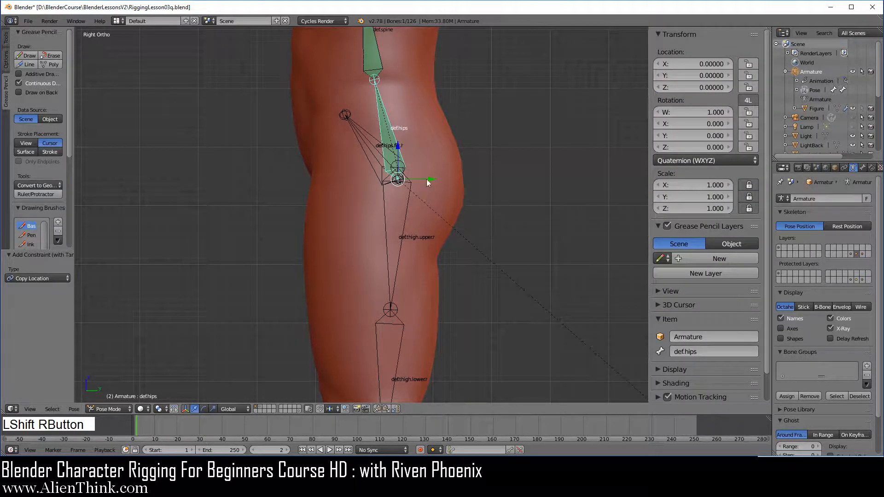
left_click(862, 255, "shift")
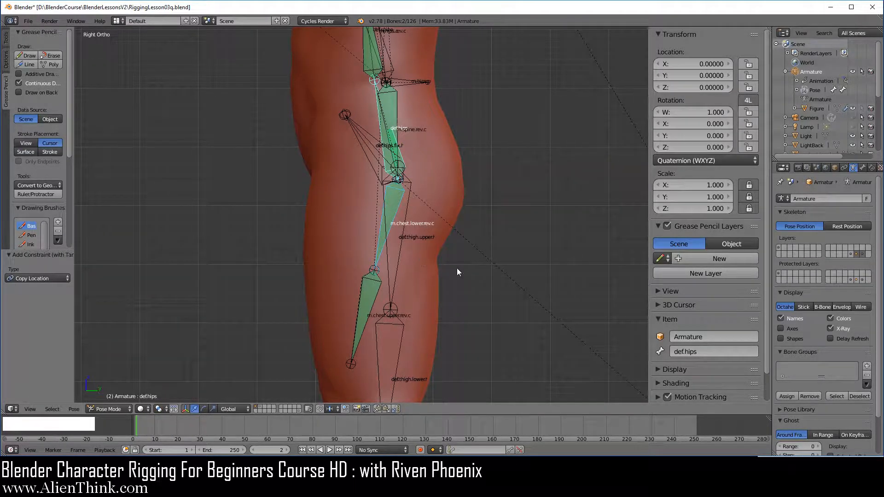
key("ctrl+shift+c")
left_click(498, 212)
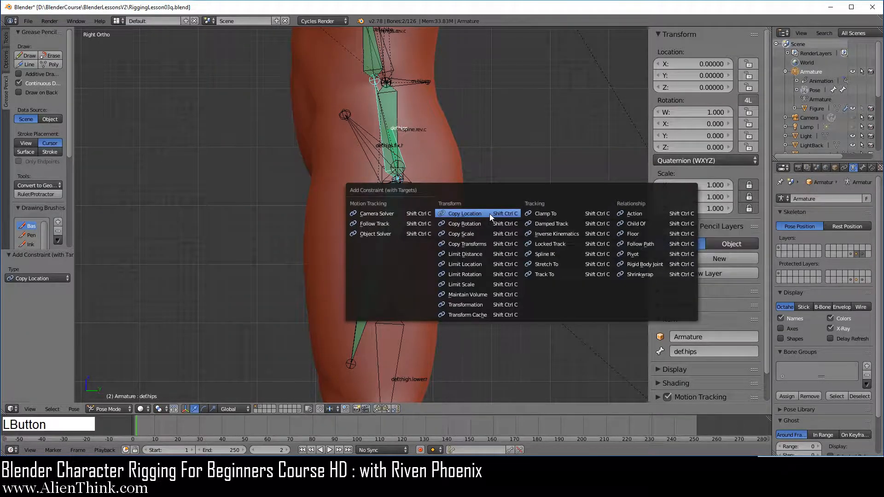
Step: Set the Head/Tail of the def.hips Copy Location constraint targeting m.chest.lower.rev.c to 1.000
left_click(872, 168)
scroll(825, 324, "down", 5)
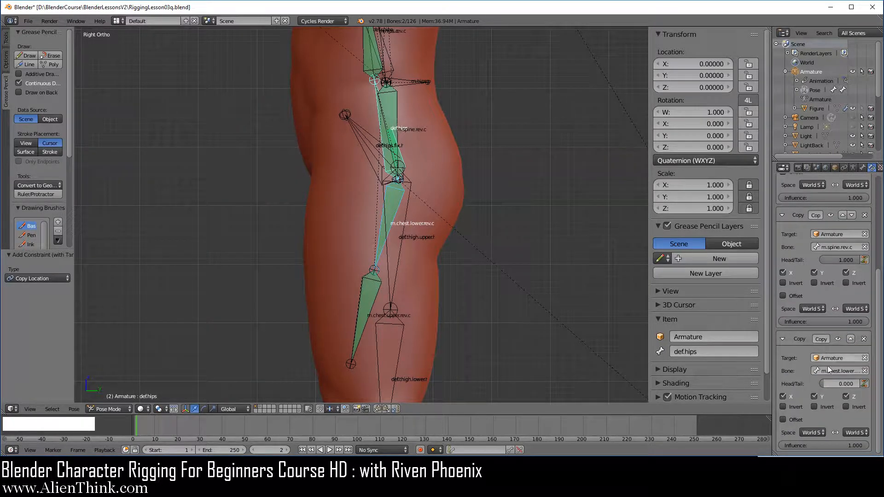
left_click_drag(829, 383, 860, 384)
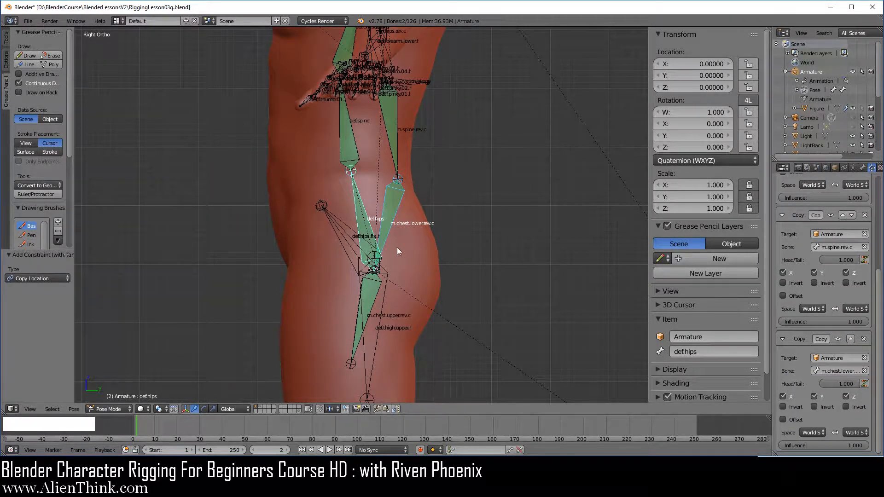
Step: Add a Copy Location constraint to def.hips targeting m.chest.upper.rev.c and set its Head/Tail to 1.000
scroll(397, 248, "up", 3)
middle_click_drag(391, 285, 443, 169, "shift")
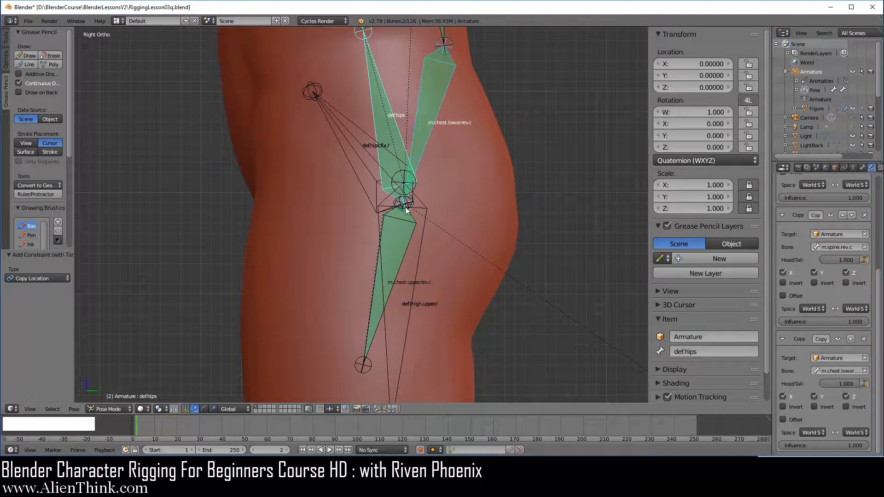
right_click(409, 244)
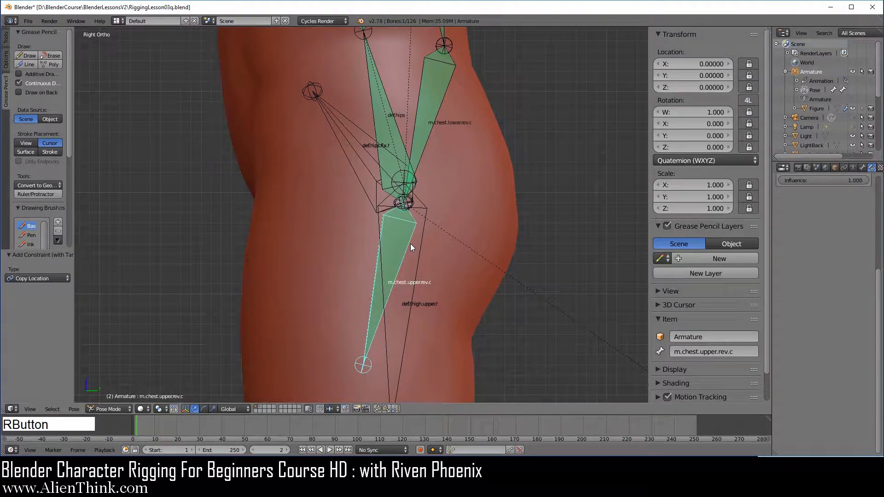
right_click(393, 114, "shift")
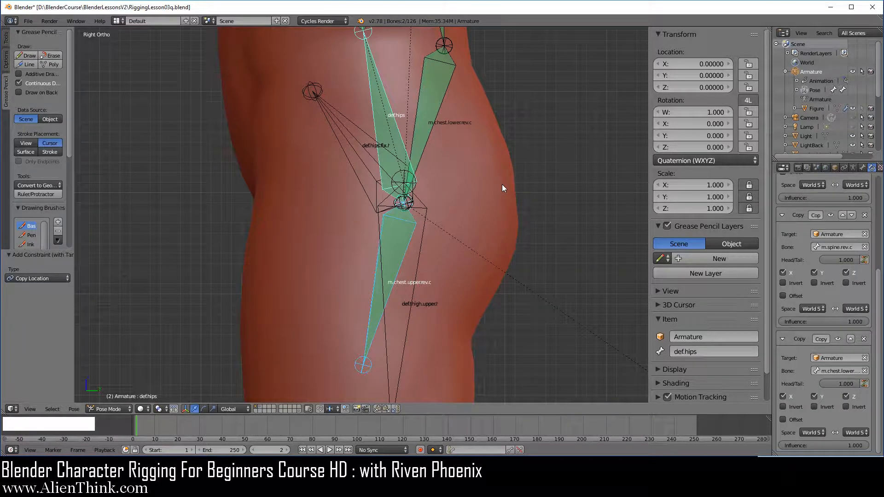
key("ctrl+shift+c")
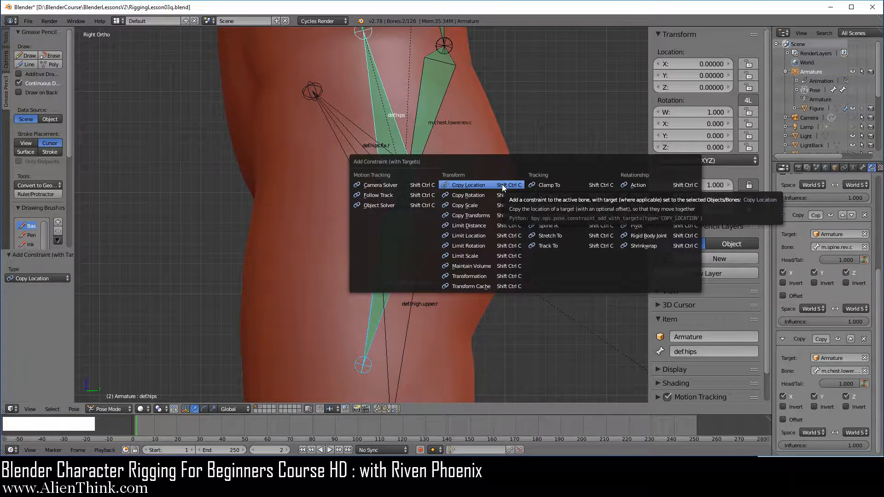
left_click(502, 185)
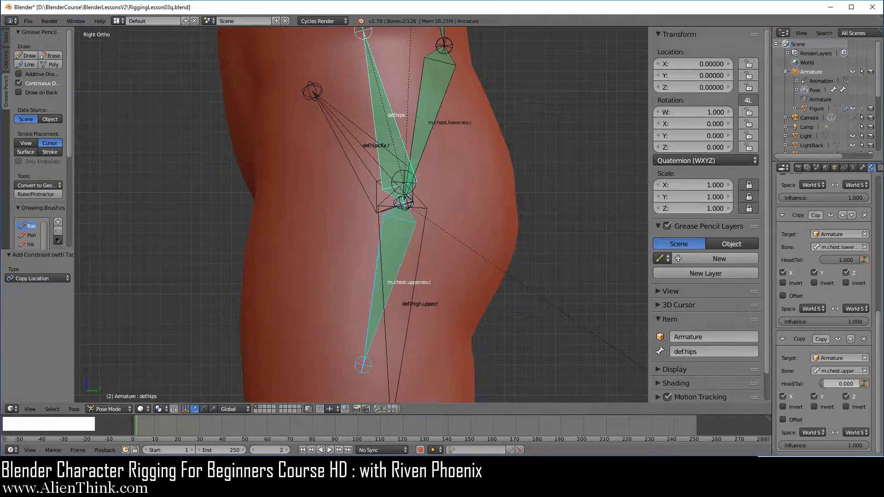
left_click_drag(824, 384, 860, 384)
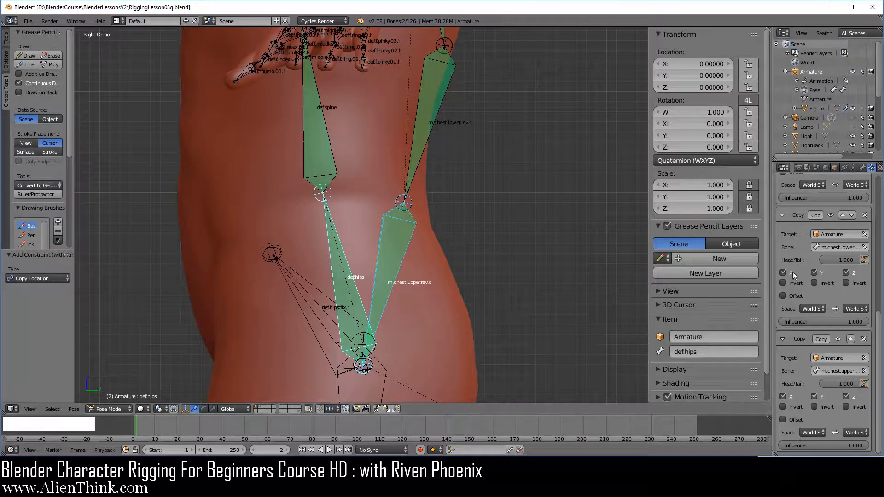
left_click(853, 168)
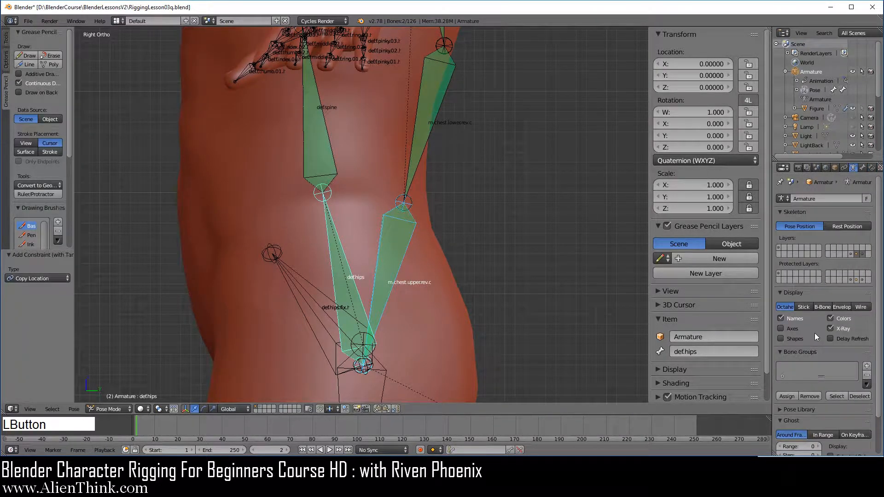
Step: Show the control bones layer alongside the visible layers, trial-rotate hip.touch about 40° in side view, and cancel the rotation
key("shift")
left_click(778, 248, "shift")
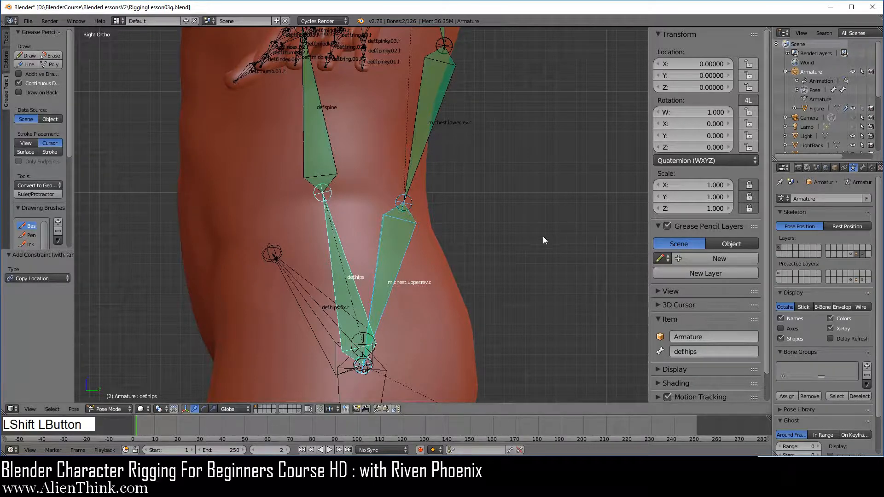
scroll(519, 231, "down", 6)
middle_click_drag(464, 168, 456, 229, "shift")
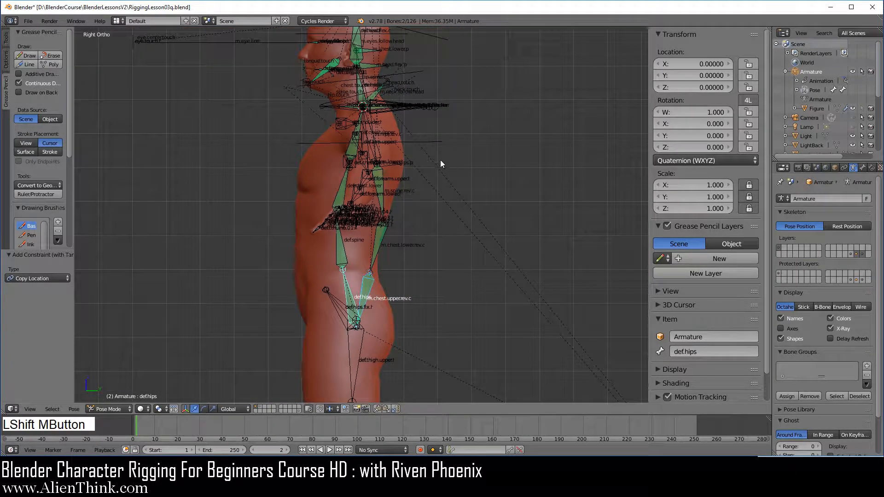
right_click(427, 141)
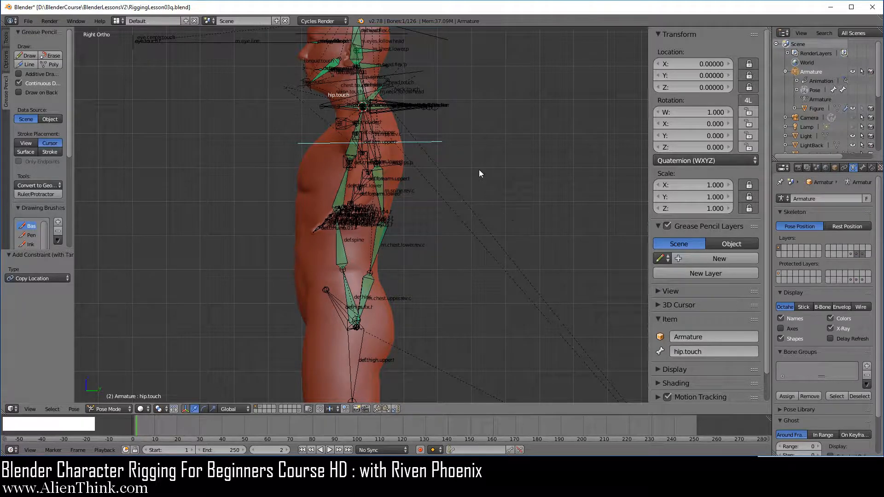
key("r")
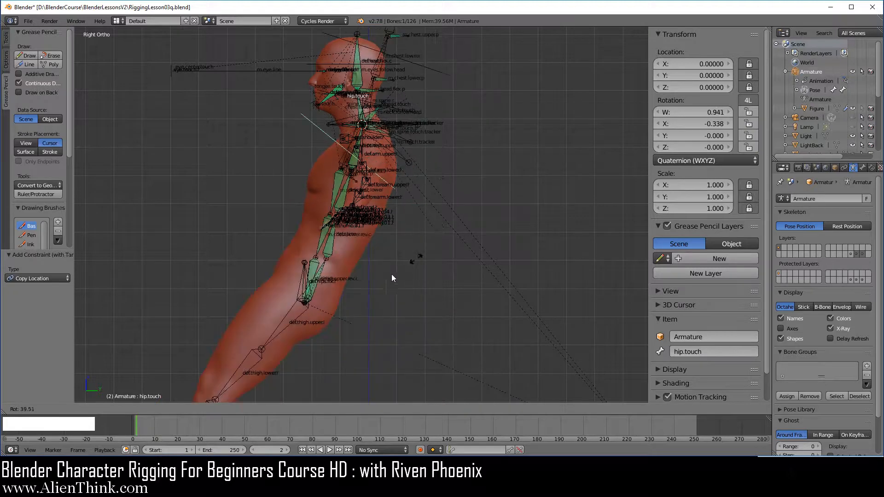
right_click(343, 289)
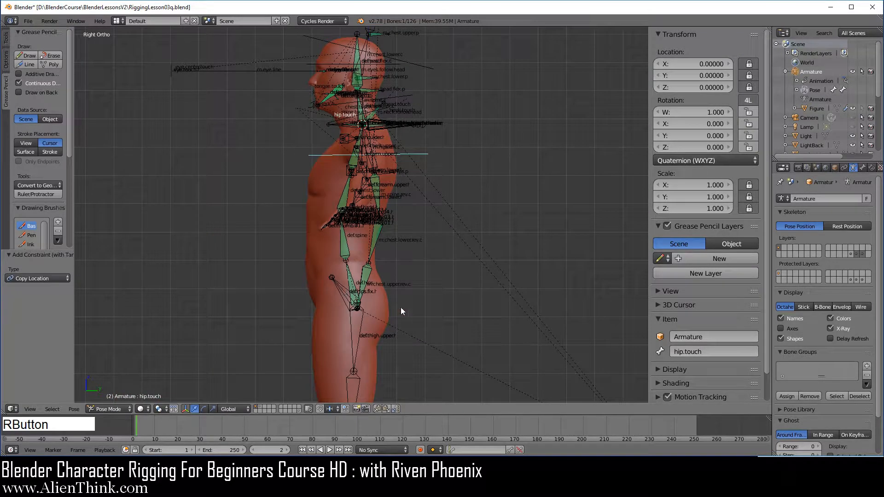
Step: On def.hips, set the Influence of the Copy Location constraint targeting m.chest.upper.rev.c to 0.000
right_click(349, 276)
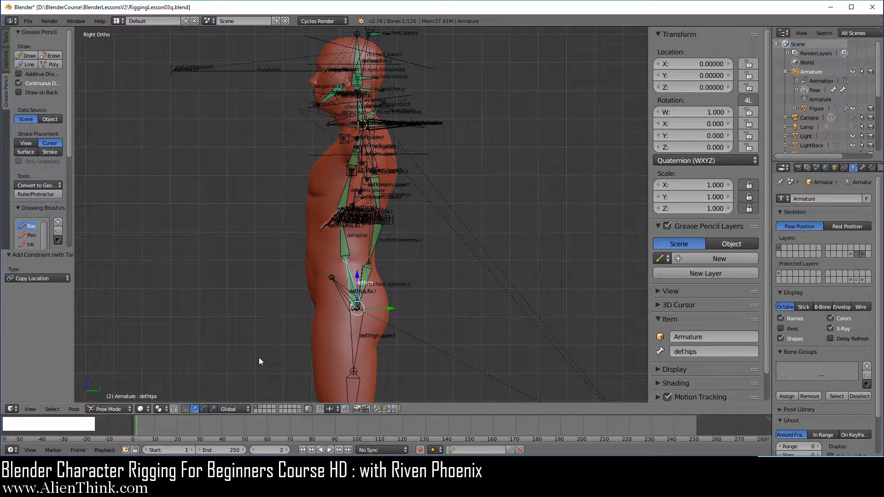
left_click(872, 167)
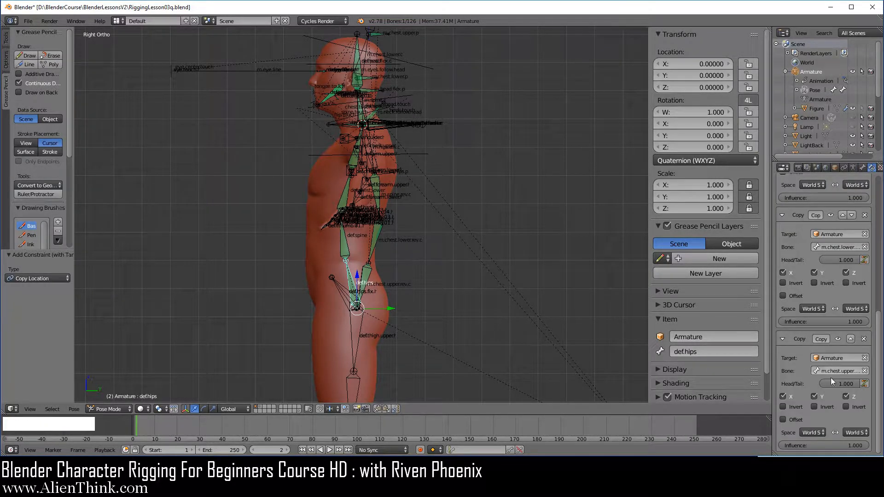
left_click_drag(863, 445, 783, 446)
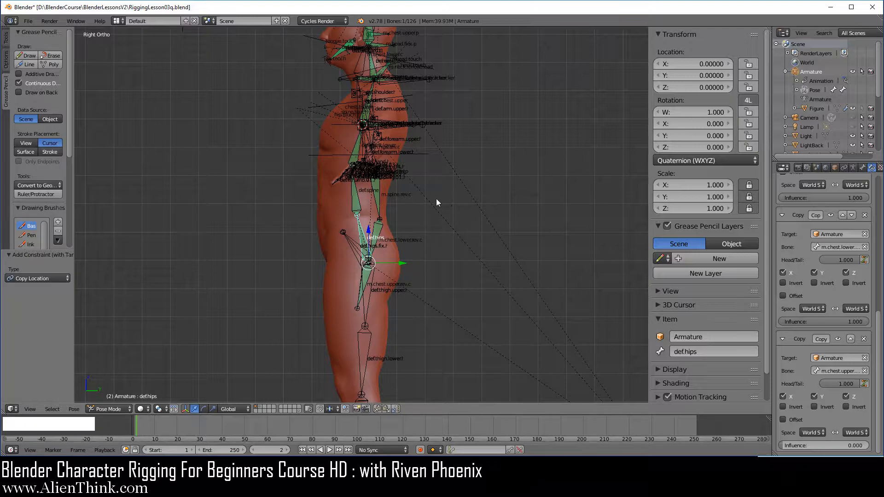
Step: Trial-rotate hip.touch about 40° to examine how the torso pivots, then cancel the rotation
middle_click_drag(436, 198, 432, 234, "shift")
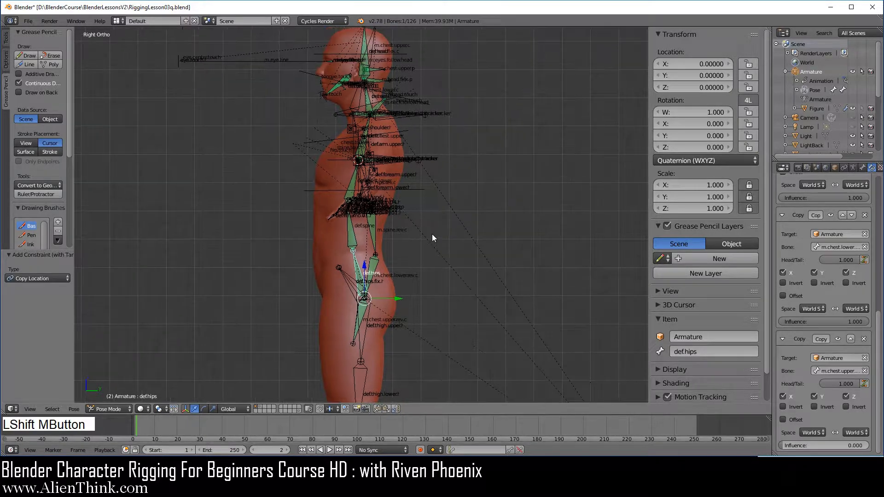
right_click(425, 190)
key("r")
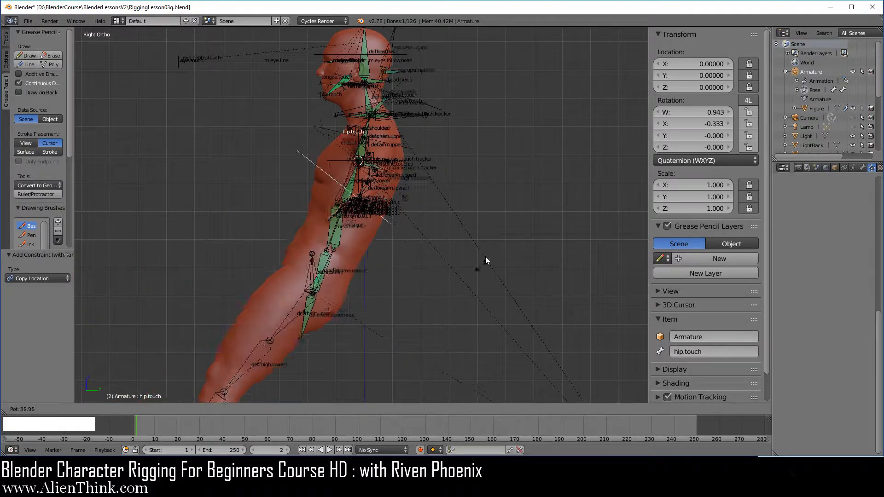
right_click(458, 282)
Step: Set the Influence of the def.hips constraint targeting m.chest.lower.rev.c to 0.000 and test it with a cancelled rotation of hip.touch
right_click(357, 266)
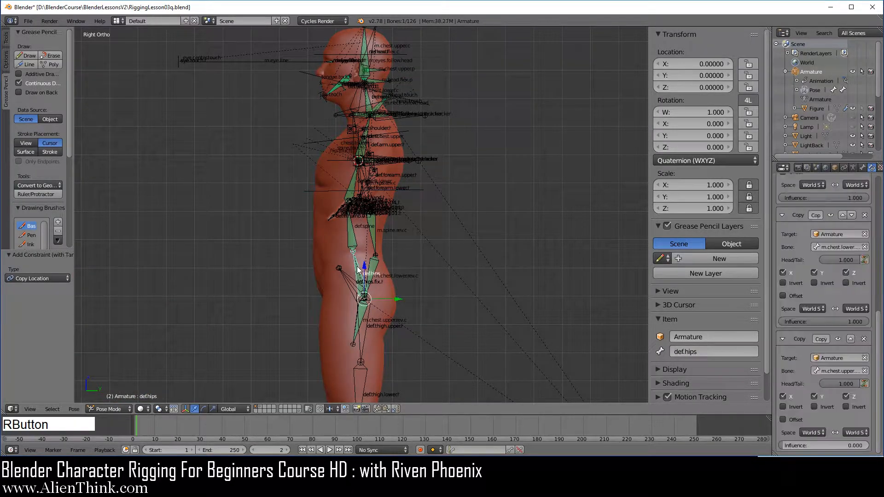
left_click_drag(858, 322, 782, 321)
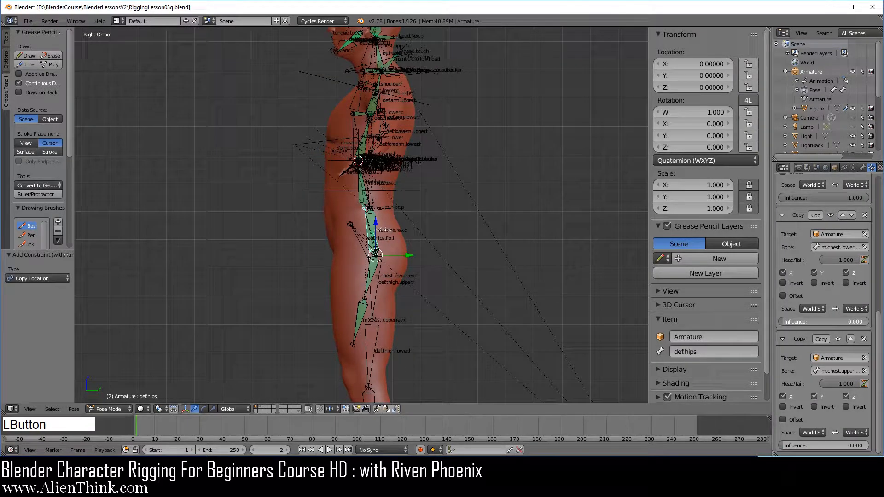
right_click(415, 189)
key("r")
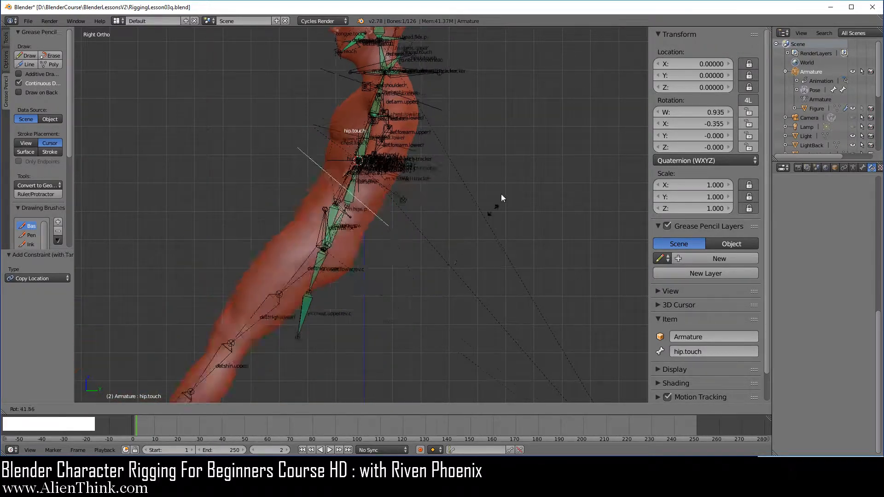
right_click(398, 245)
Step: Reselect def.hips and set the Influence of its Copy Location constraint targeting m.spine.rev.c to 0.000
scroll(380, 270, "up", 6)
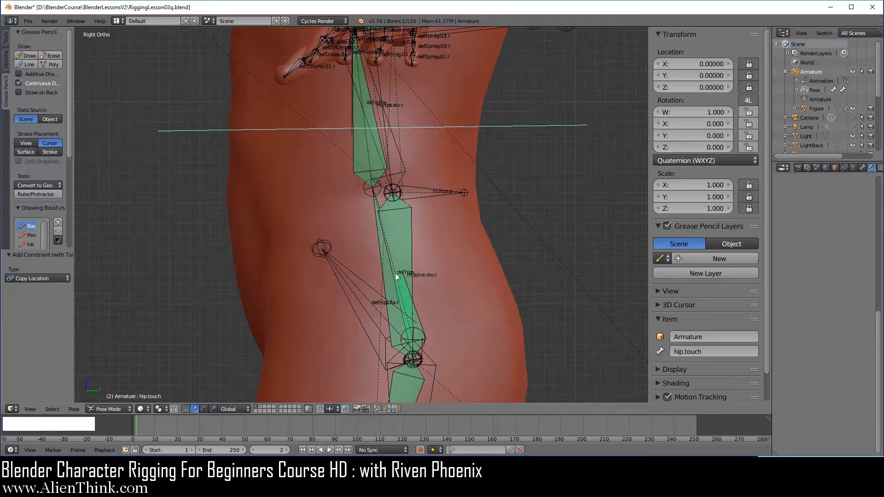
scroll(424, 325, "up", 2)
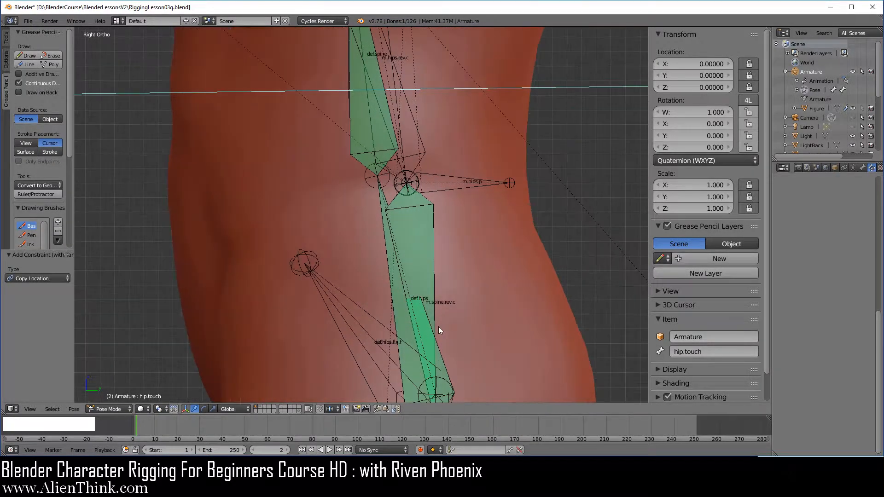
right_click(441, 350, "shift")
scroll(488, 319, "down", 3)
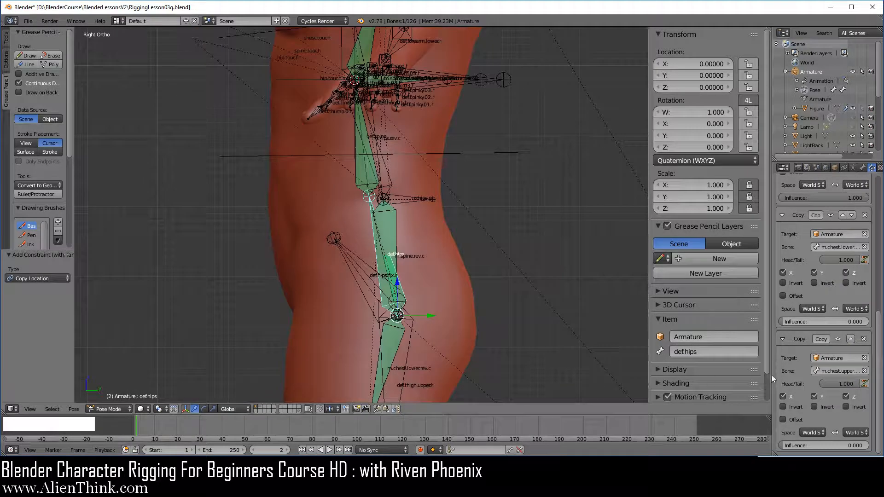
scroll(830, 362, "up", 5)
scroll(831, 363, "up", 3)
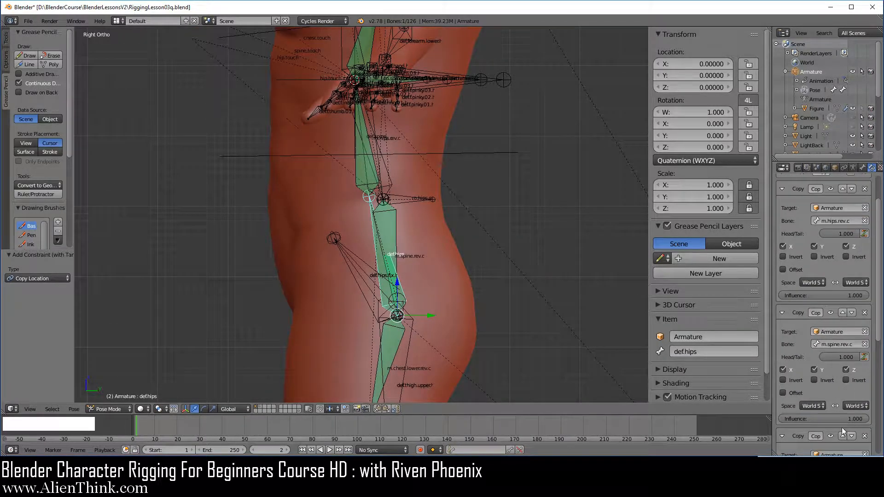
left_click_drag(858, 421, 783, 420)
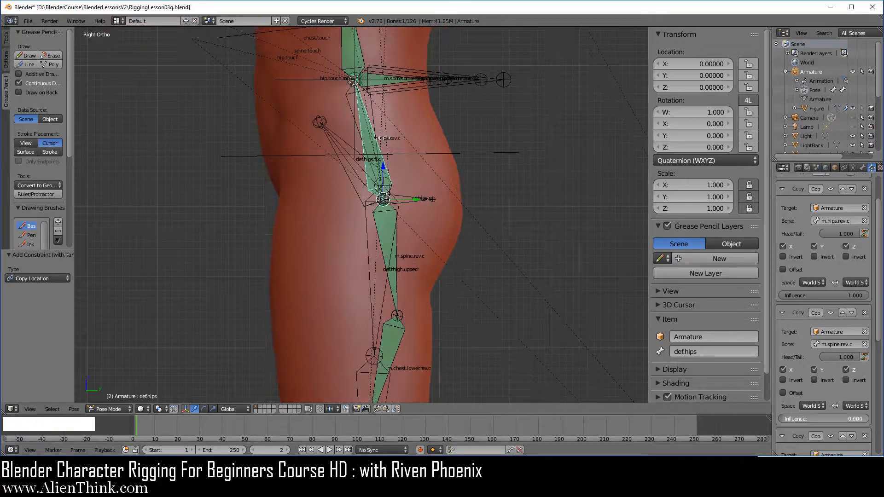
Step: Trial-rotate hip.touch about 34° to examine the pivot with only the m.hips.rev.c constraint active, then cancel the rotation
scroll(445, 266, "down", 5)
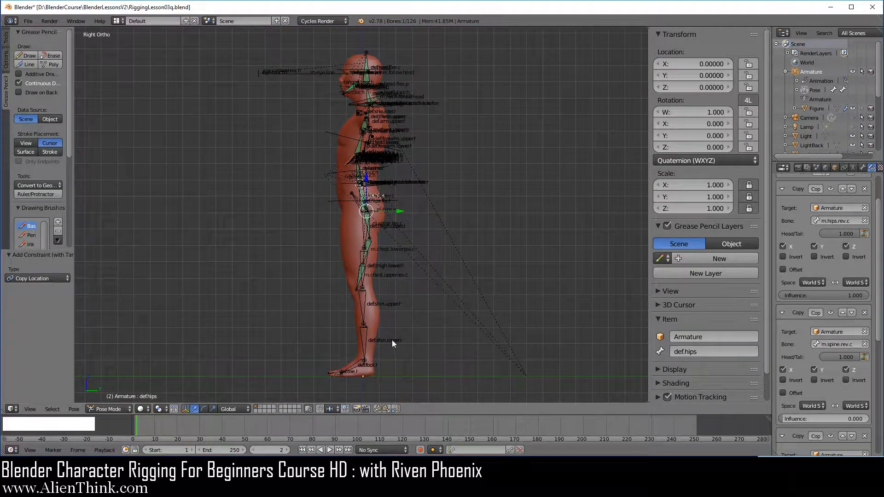
scroll(425, 275, "up", 5)
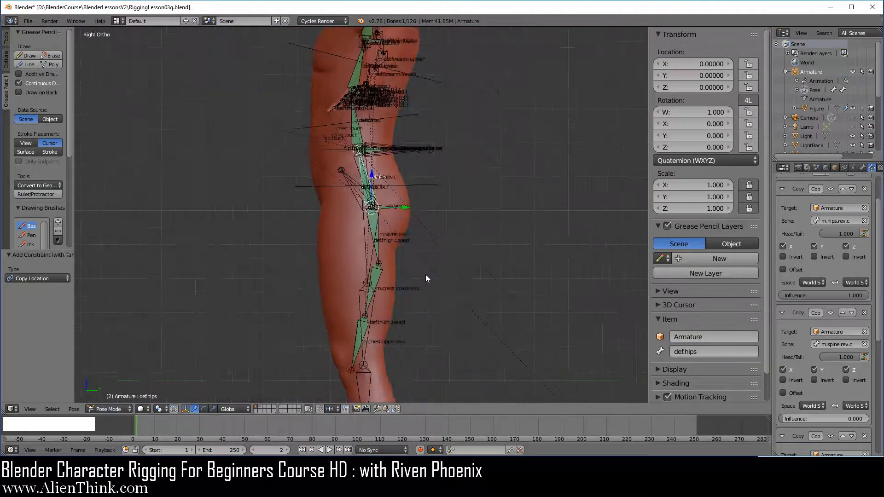
right_click(428, 179)
key("r")
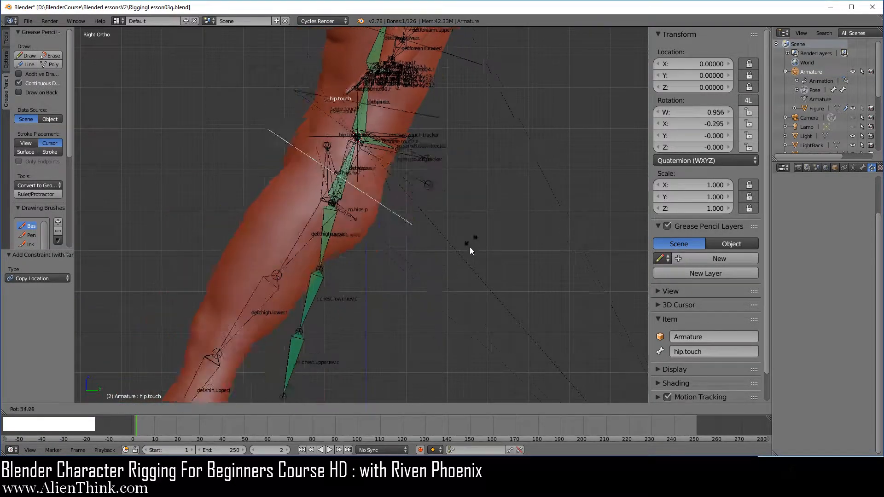
right_click(450, 278)
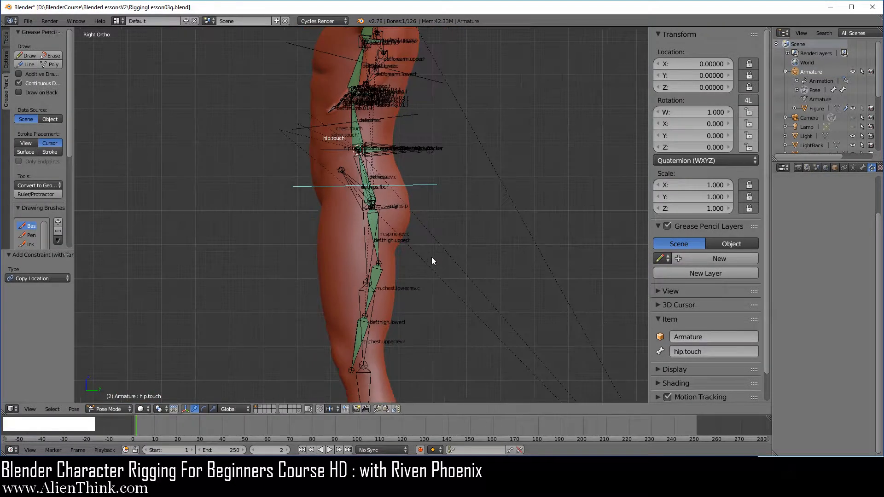
middle_click_drag(446, 215, 442, 298, "shift")
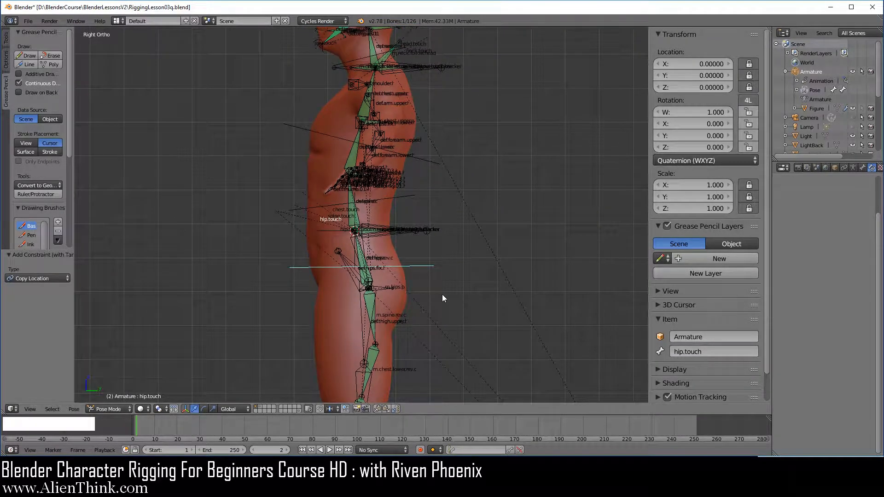
Step: Show only the deform bones layer of the armature and select the def.hips bone
left_click(853, 167)
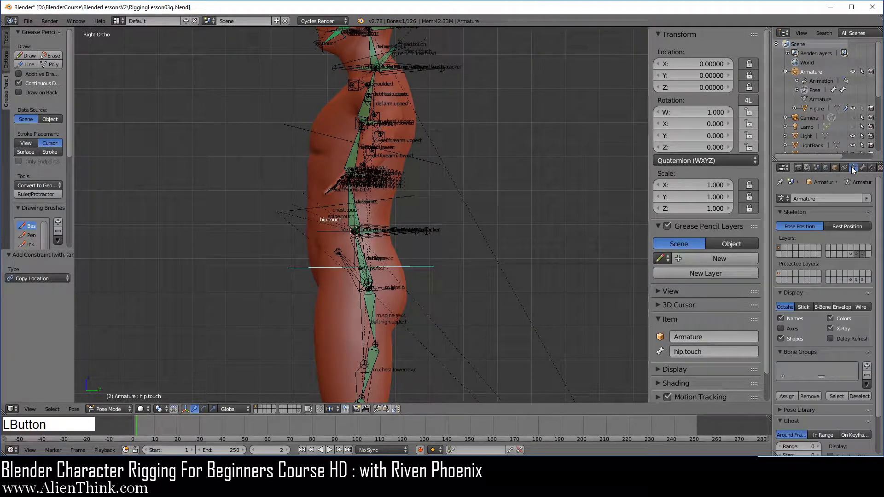
left_click(857, 254)
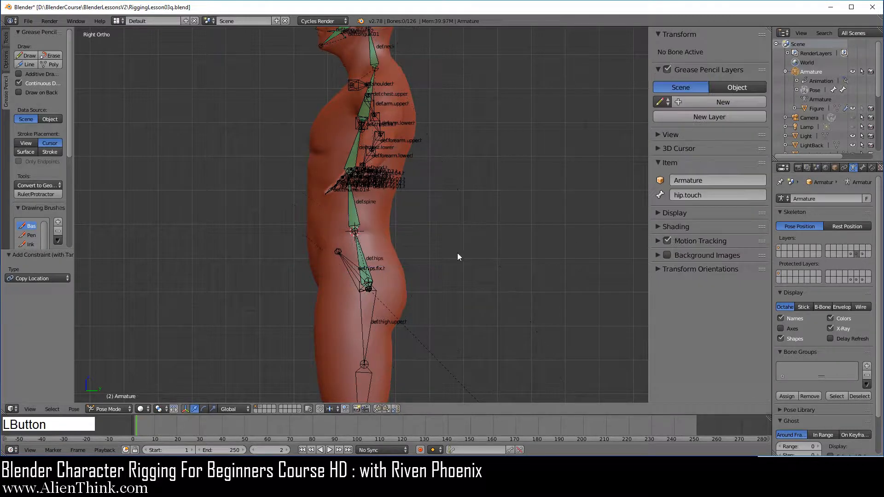
right_click(363, 258)
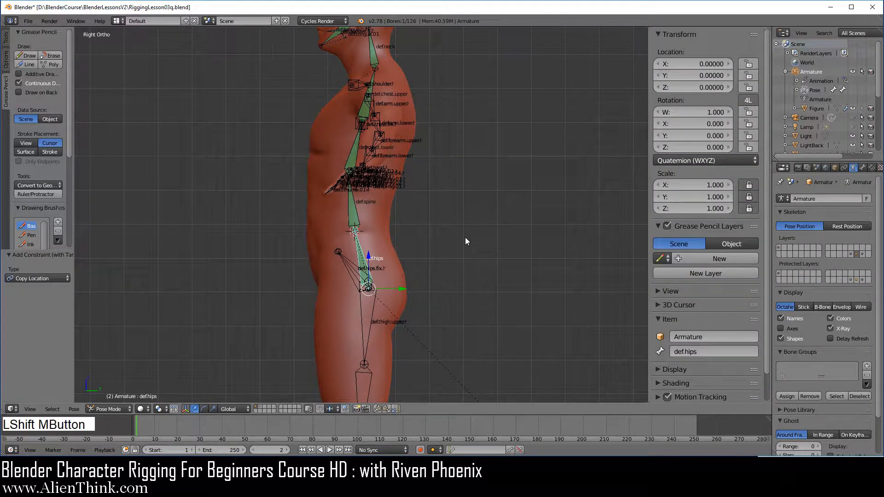
middle_click_drag(465, 237, 471, 265, "shift")
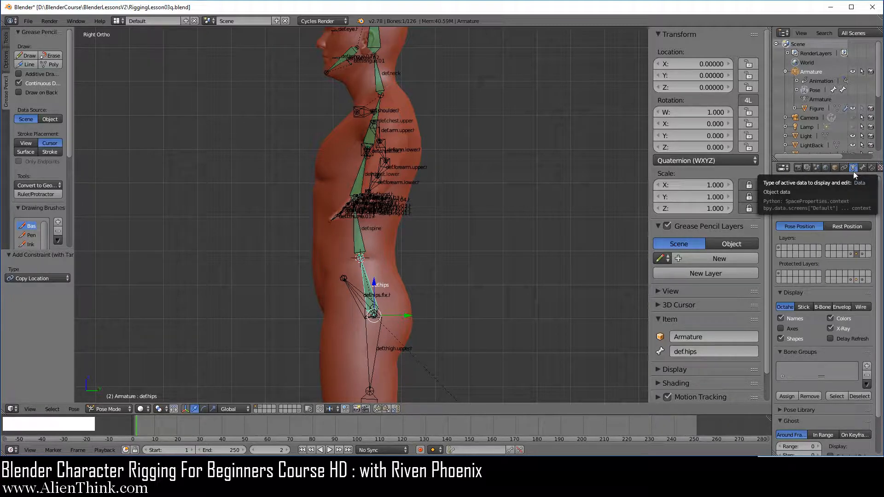
Step: Add a Manually Create Later (Single) driver to the Influence of the def.hips constraint targeting m.chest.upper.rev.c
left_click(872, 168)
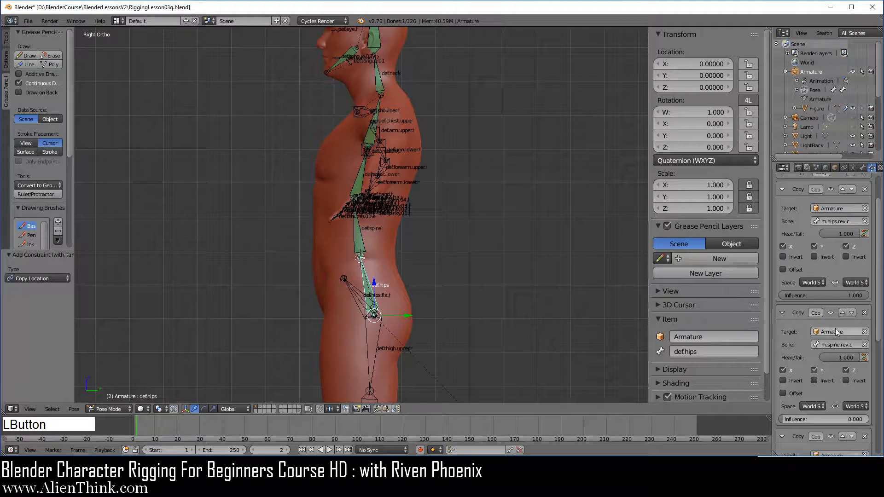
scroll(836, 328, "down", 10)
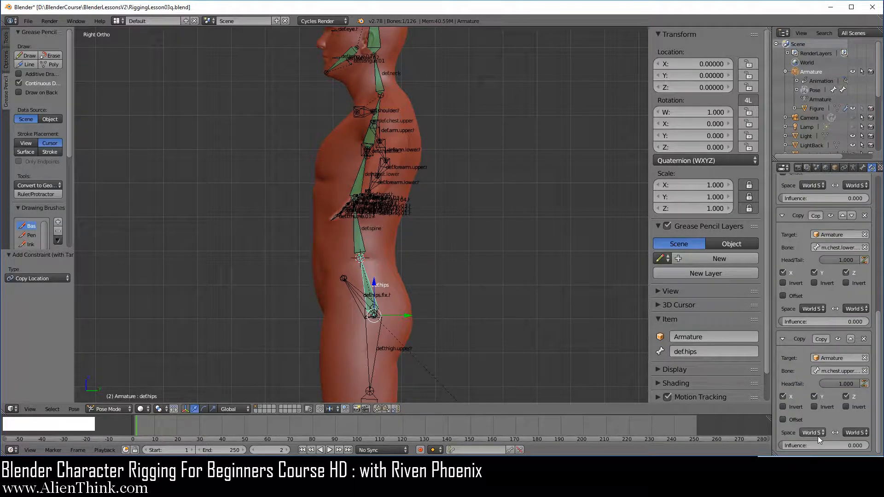
right_click(812, 445)
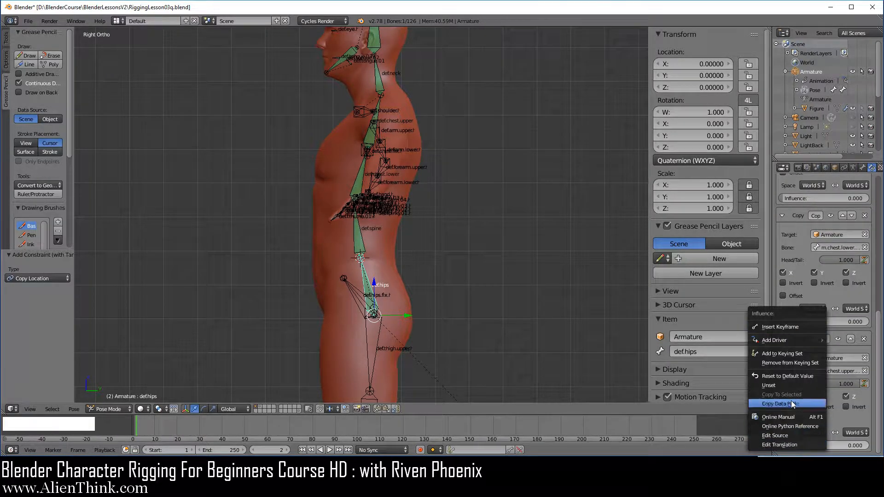
mouse_move(785, 340)
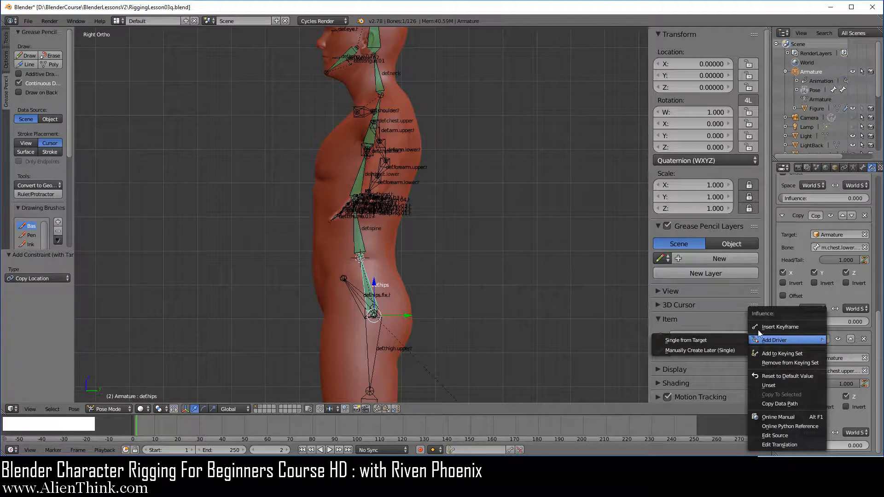
left_click(719, 351)
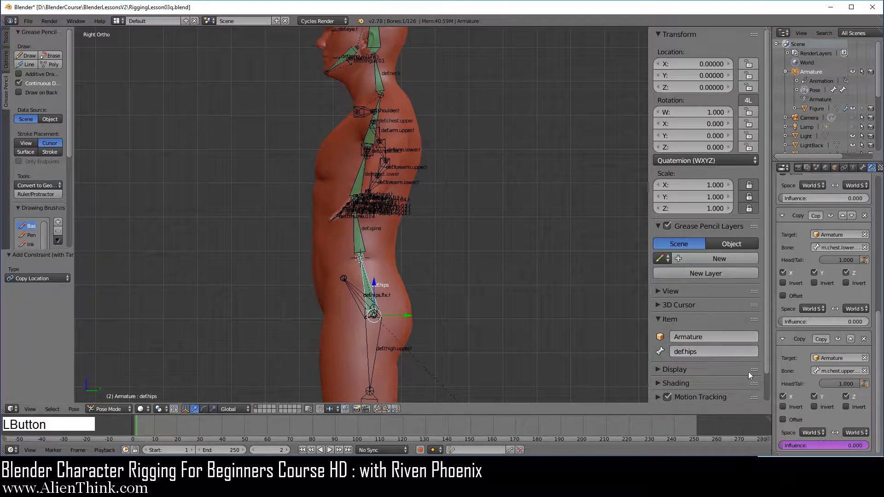
Step: Add a Manually Create Later (Single) driver to the Influence of the def.hips constraint targeting m.chest.lower.rev.c
right_click(833, 322)
mouse_move(833, 321)
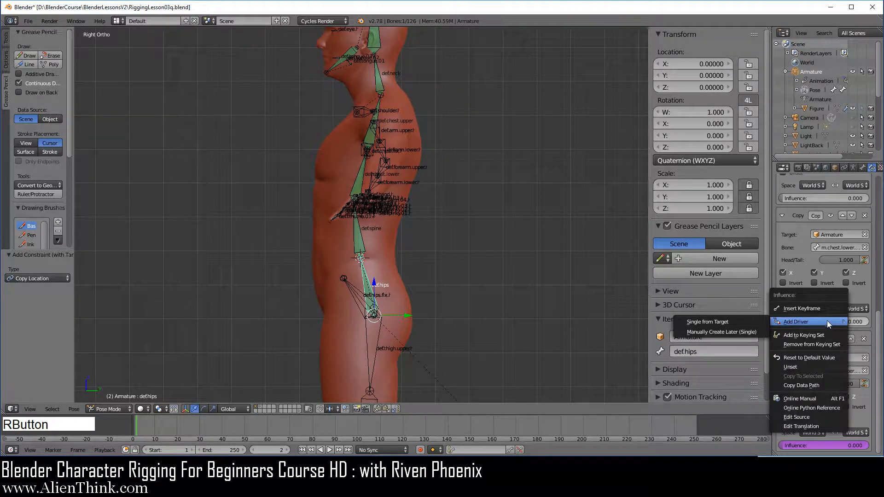
left_click(723, 330)
Step: Add a Manually Create Later (Single) driver to the Influence of the def.hips constraint targeting m.spine.rev.c
scroll(838, 334, "up", 5)
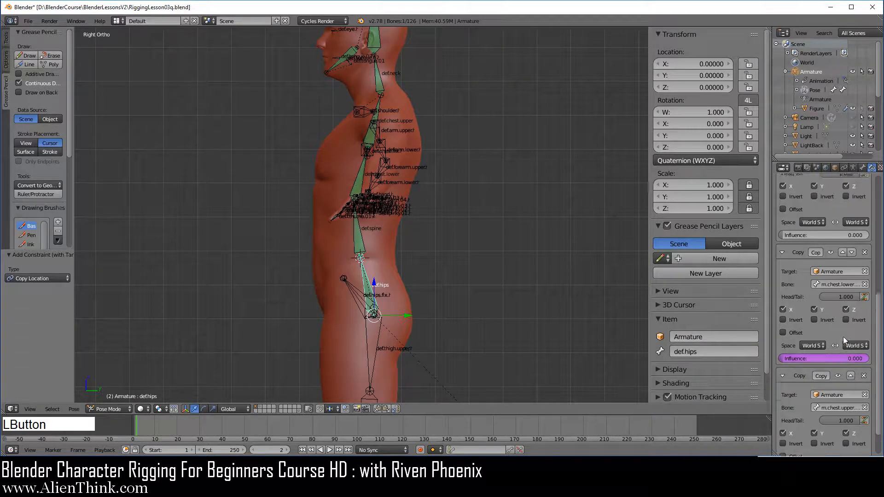
right_click(841, 288)
mouse_move(842, 288)
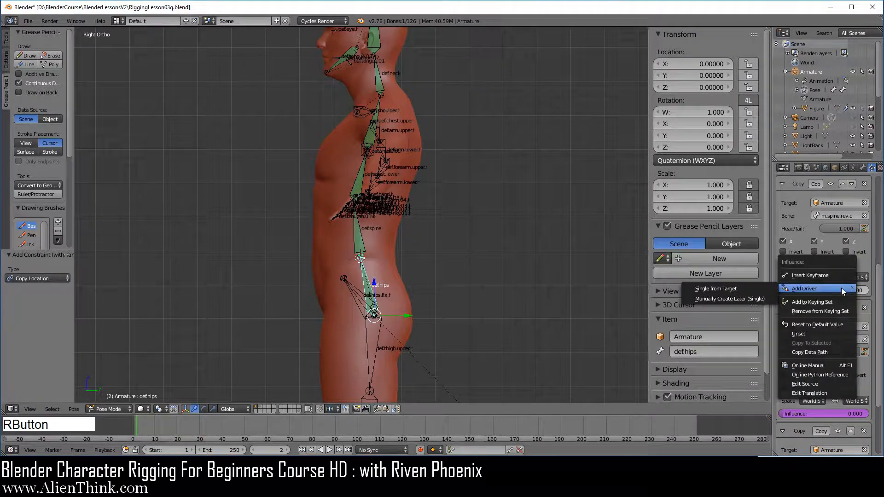
left_click(723, 298)
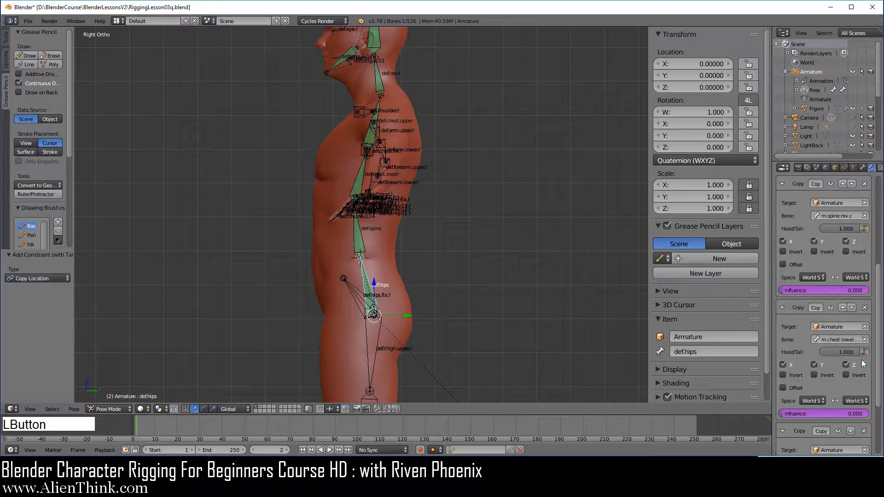
Step: Collapse the m.hips.rev.c constraint of def.hips and review the driven influences of the remaining constraints
scroll(847, 369, "up", 7)
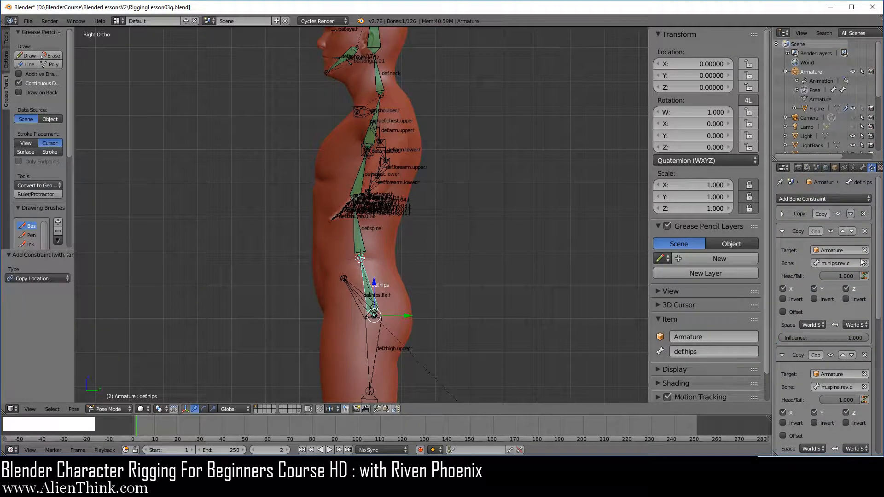
left_click(783, 229)
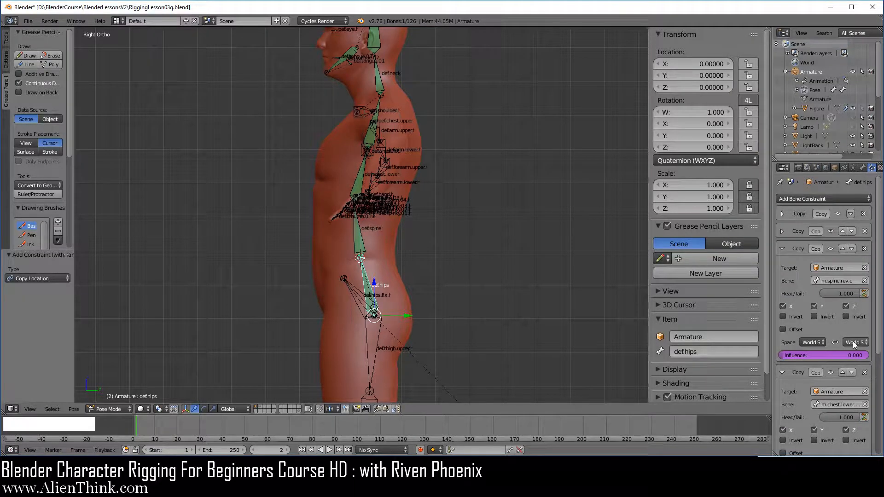
scroll(853, 341, "down", 7)
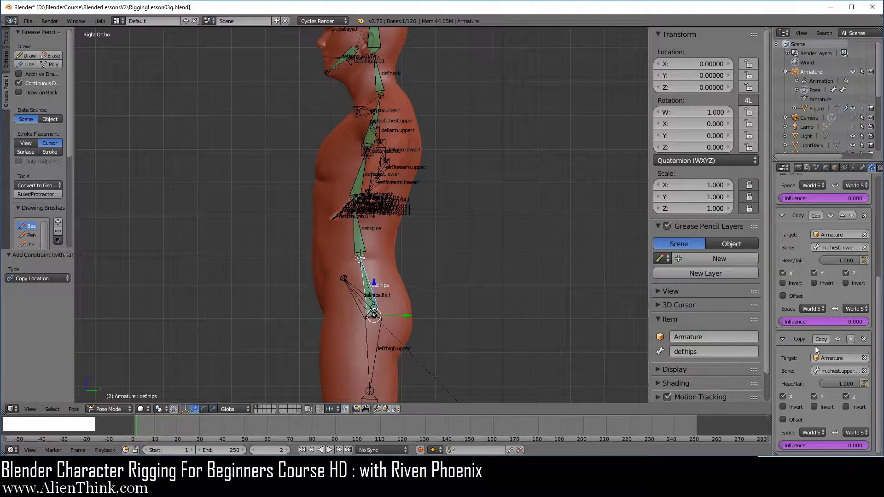
scroll(826, 350, "up", 7)
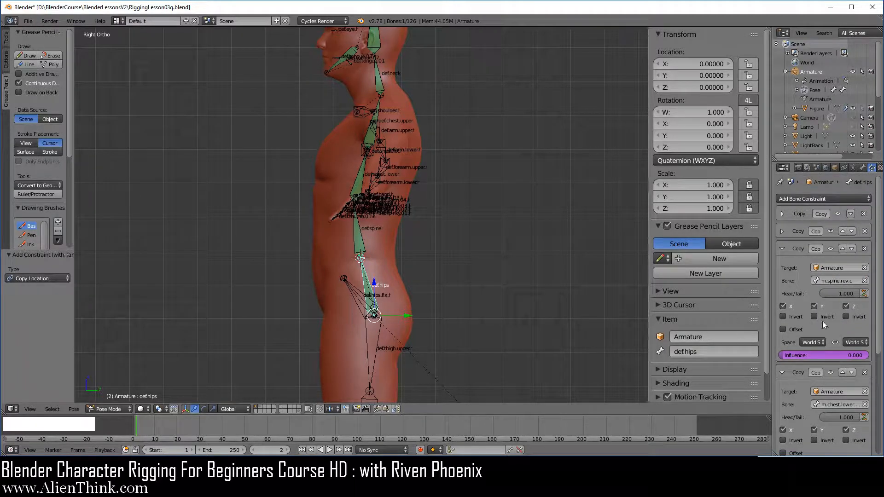
Step: Show the armature's first bone layer with the touch controls alongside the deform bones and select hip.touch.root
left_click(853, 168)
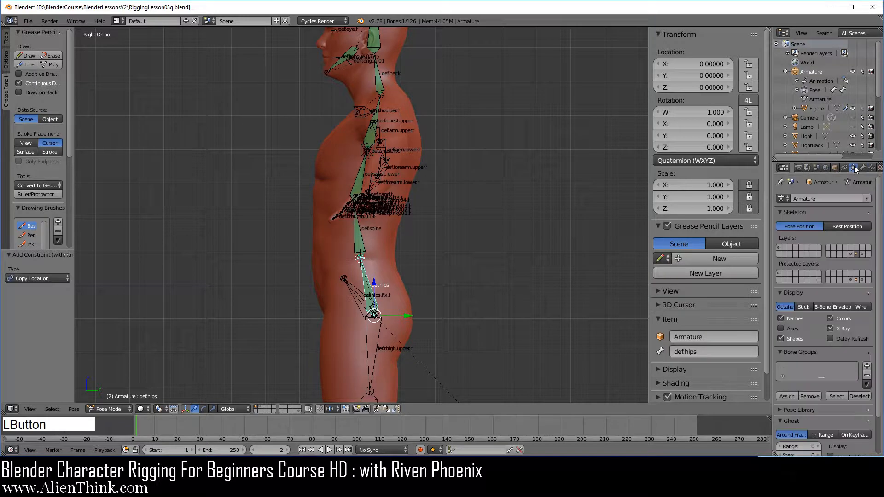
left_click(778, 249, "shift")
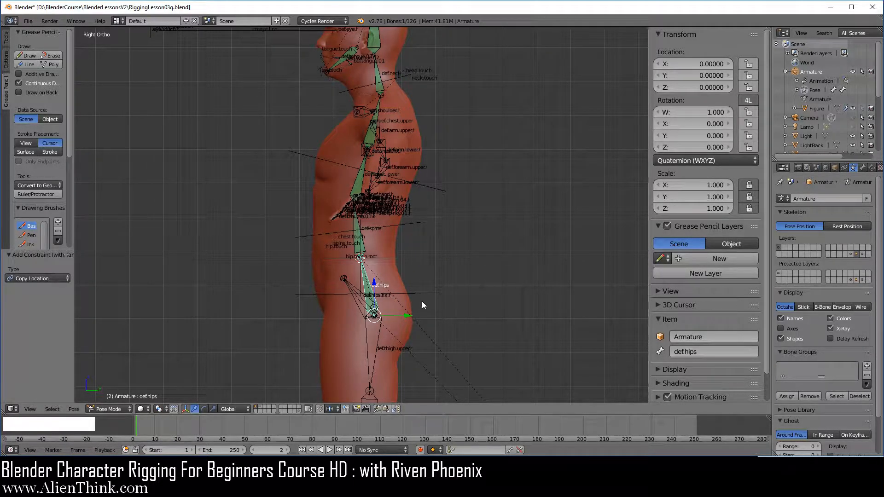
scroll(433, 297, "up", 1)
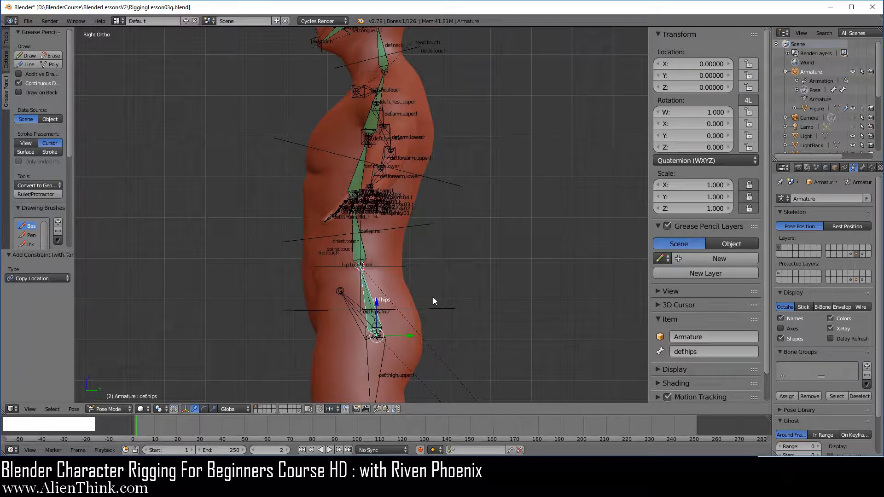
middle_click_drag(439, 290, 432, 237, "shift")
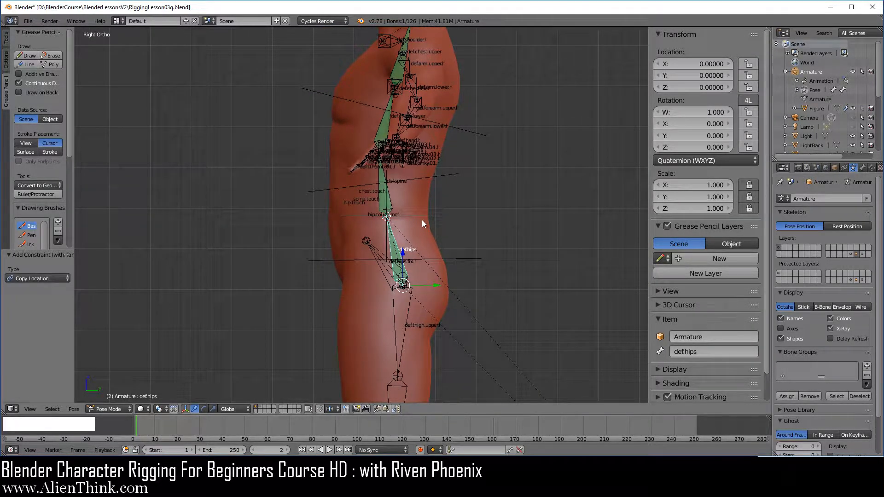
right_click(419, 215)
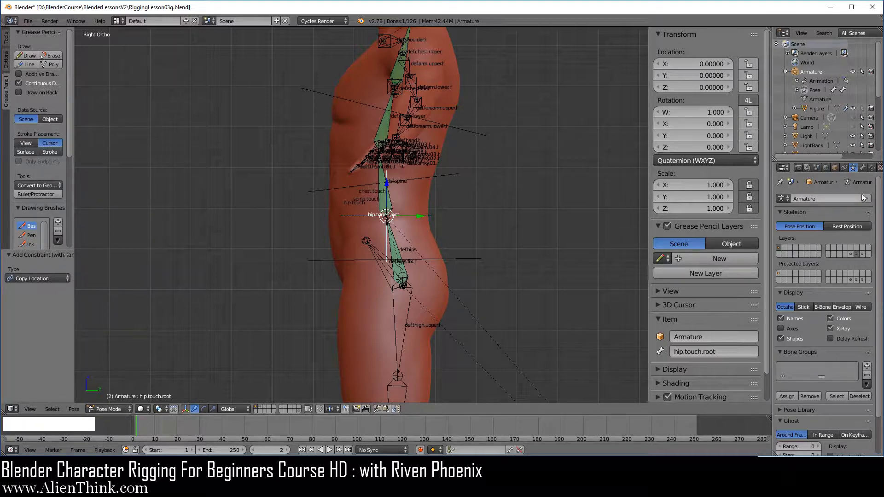
Step: Add a custom property named Pivot to the hip.touch.root bone
left_click(863, 168)
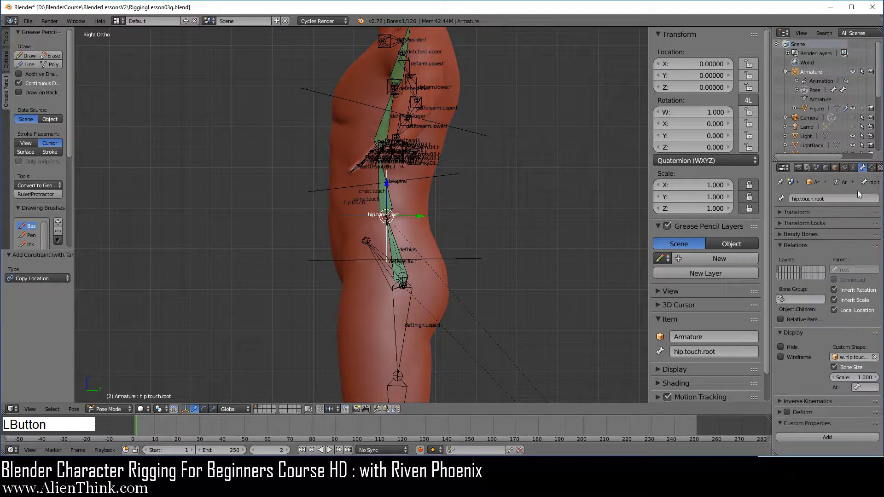
left_click(822, 435)
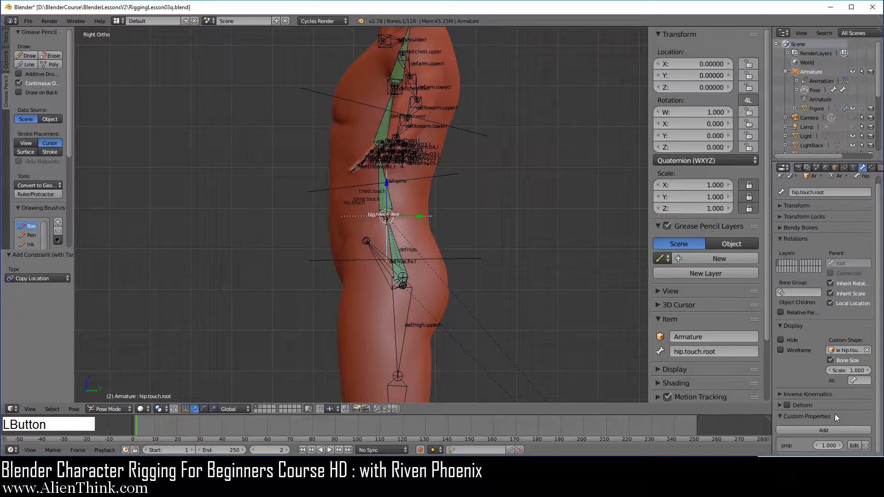
left_click(853, 447)
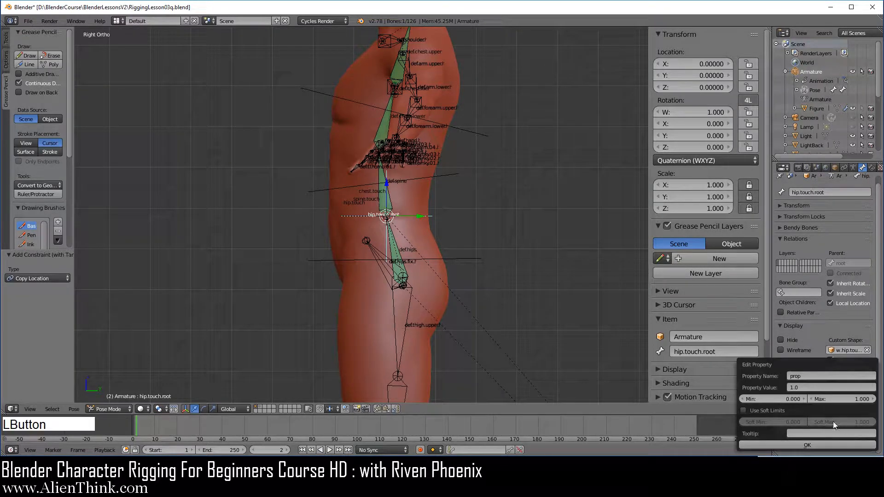
left_click(811, 374)
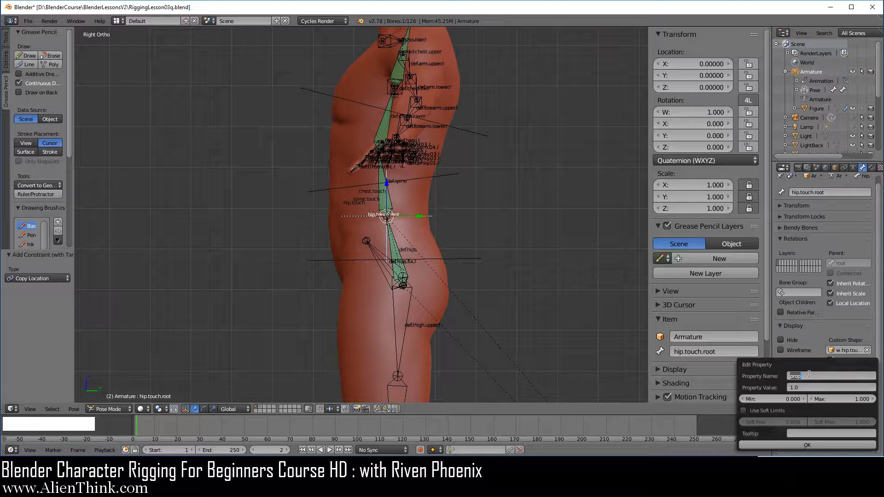
type("Pivot")
left_click(807, 444)
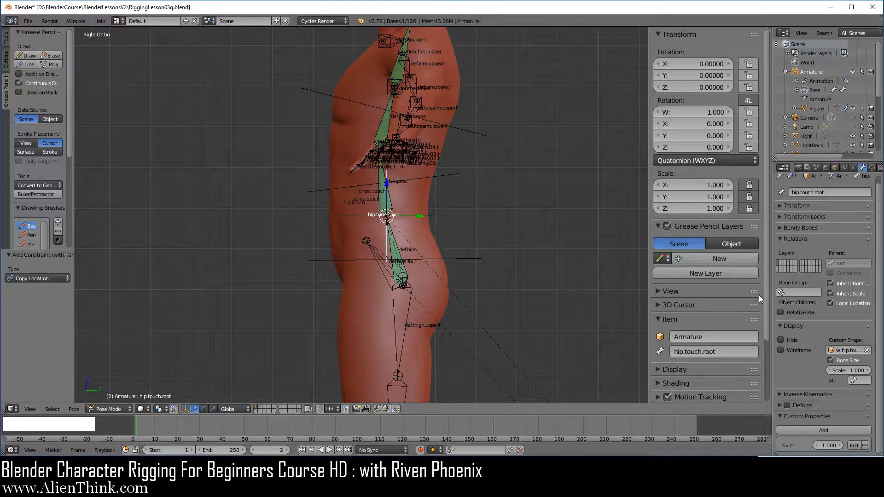
Step: Copy the data path of hip.touch.root's Pivot property
scroll(758, 295, "down", 4)
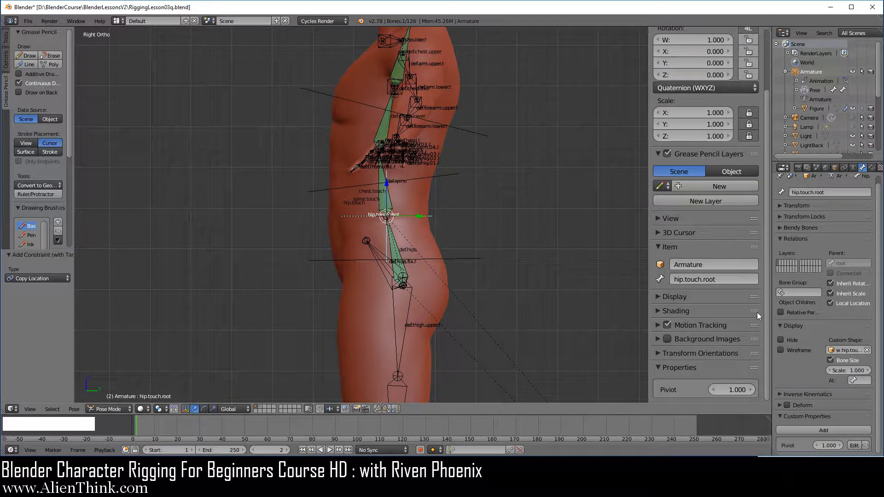
right_click(737, 389)
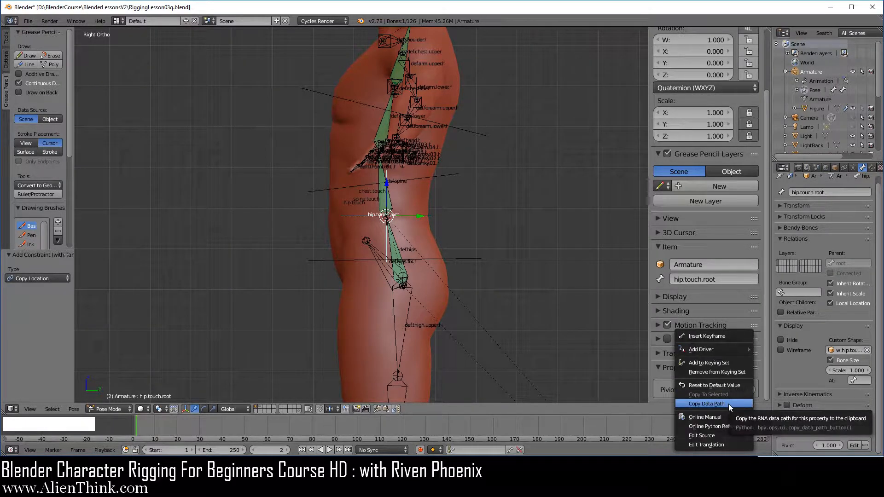
left_click(729, 404)
scroll(740, 308, "up", 4)
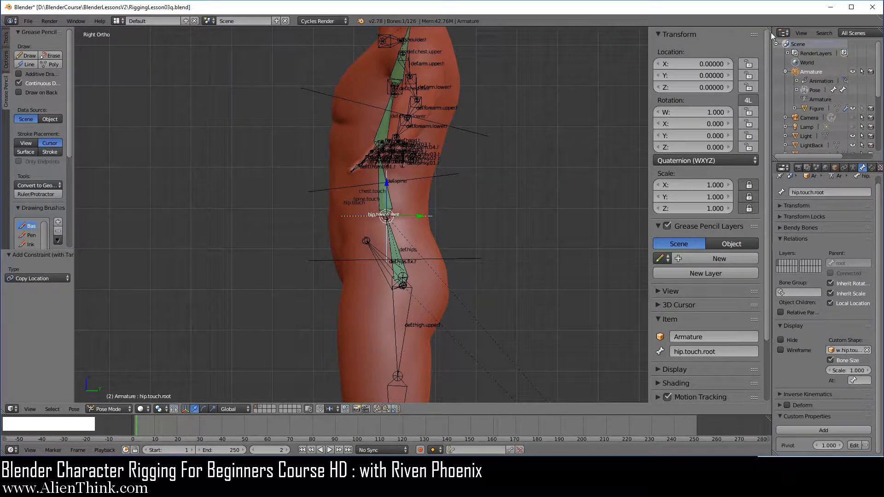
Step: Split the 3D view horizontally and turn the upper area into a Graph Editor in Drivers mode
left_click_drag(769, 27, 765, 149)
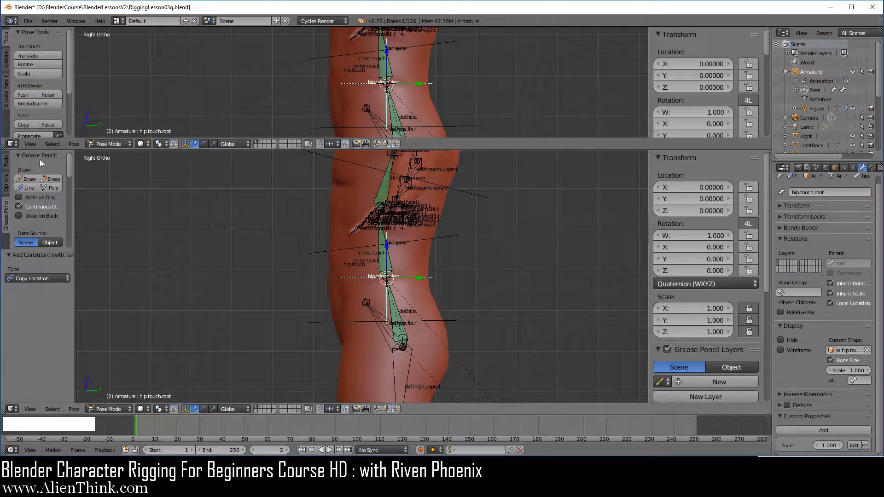
left_click(12, 144)
left_click(55, 178)
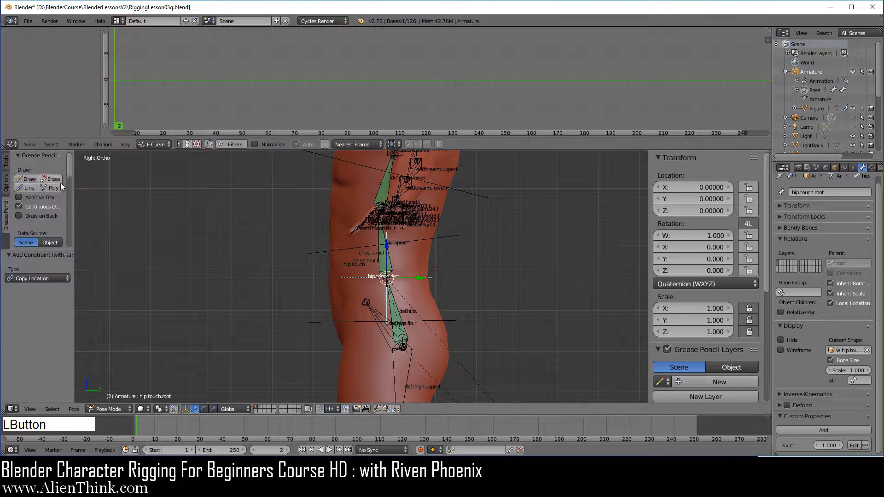
left_click(154, 144)
left_click(162, 125)
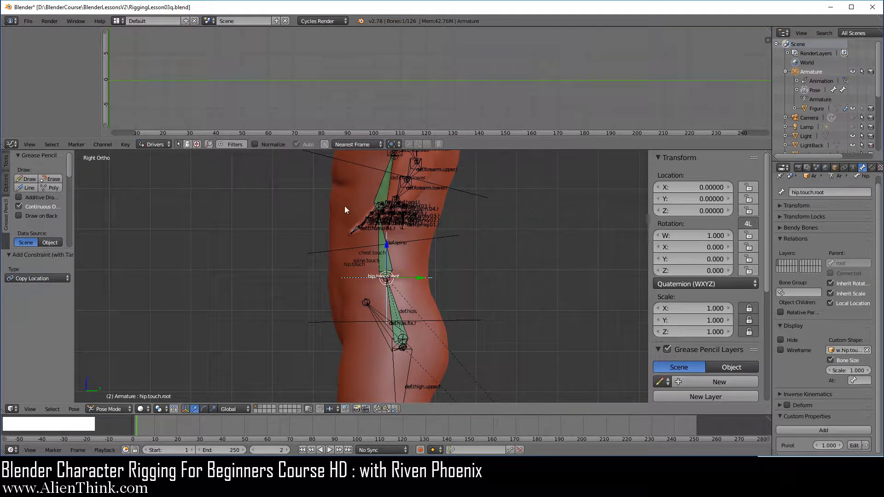
Step: Select the def.hips bone and its first Influence driver, and display that driver's settings in a widened sidebar
scroll(404, 335, "up", 3)
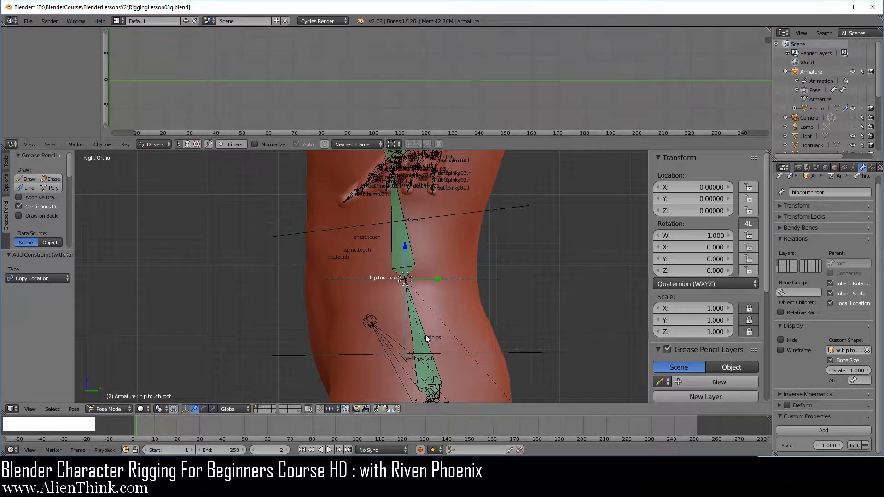
right_click(419, 335)
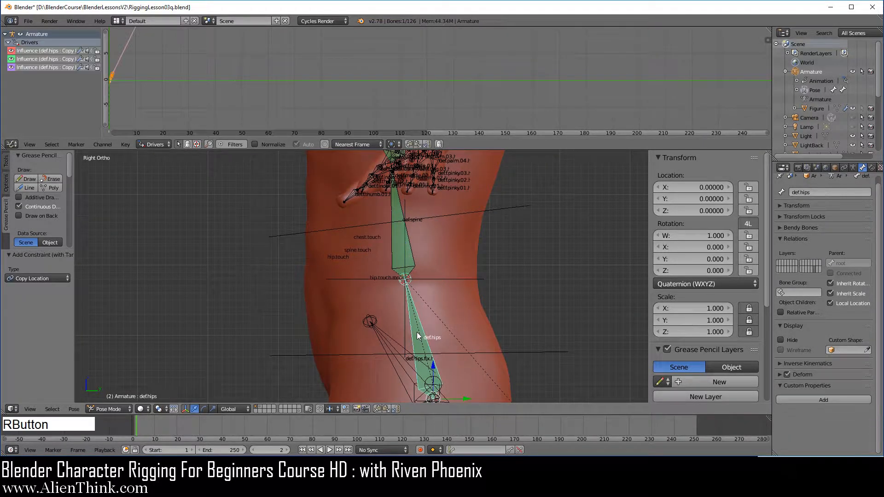
left_click(37, 49)
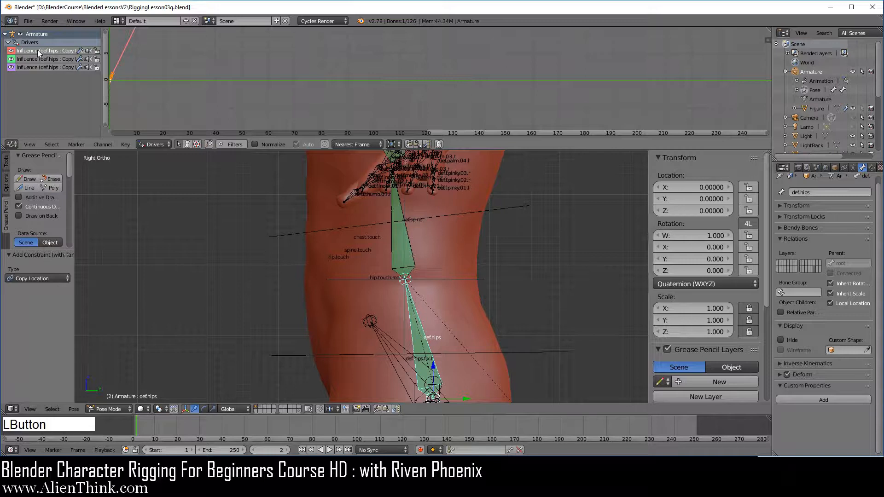
left_click(768, 40)
left_click(684, 69)
key("alt+a")
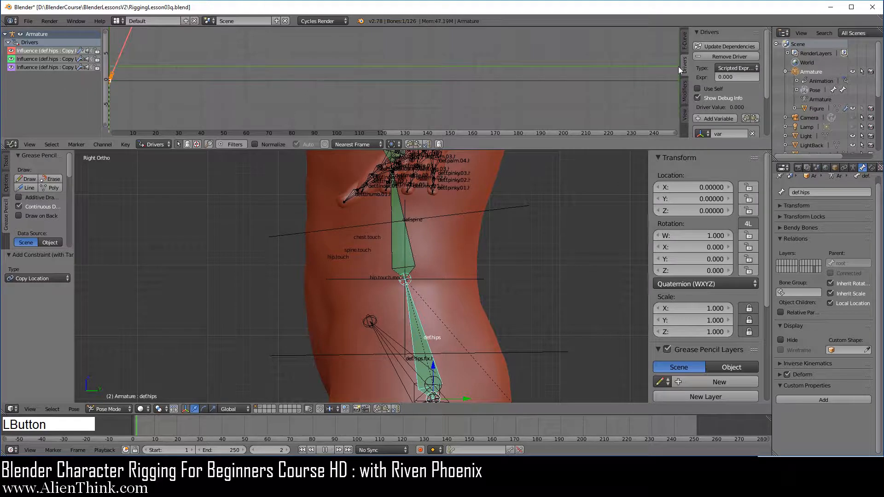
key("alt+a")
left_click_drag(681, 69, 435, 68)
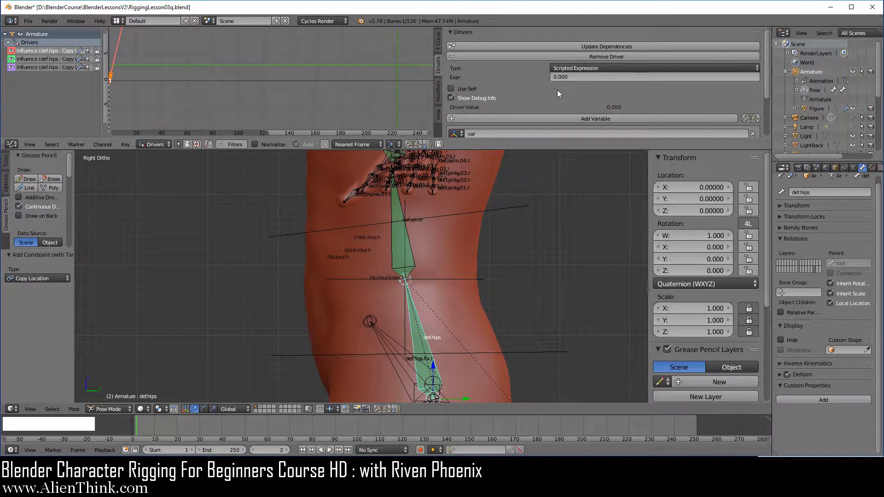
Step: Set the type of the first def.hips Influence driver to Averaged Value
scroll(557, 90, "down", 2)
scroll(574, 95, "down", 2)
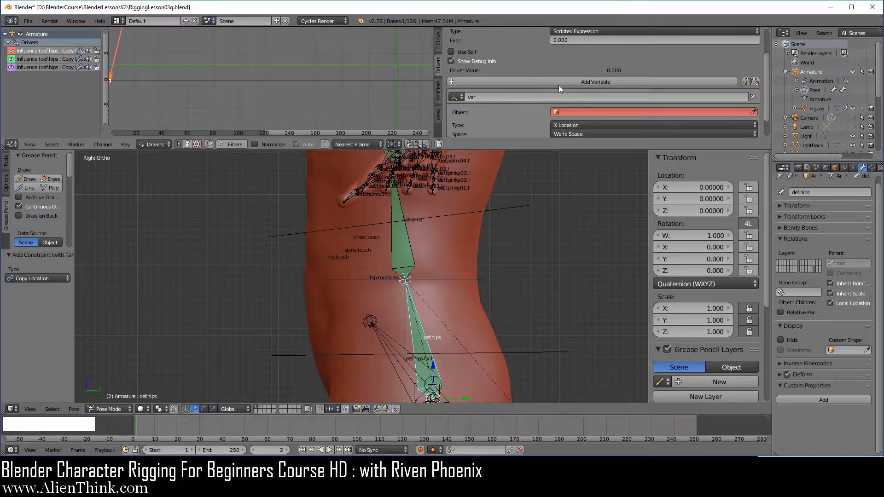
scroll(581, 56, "up", 2)
left_click(579, 51)
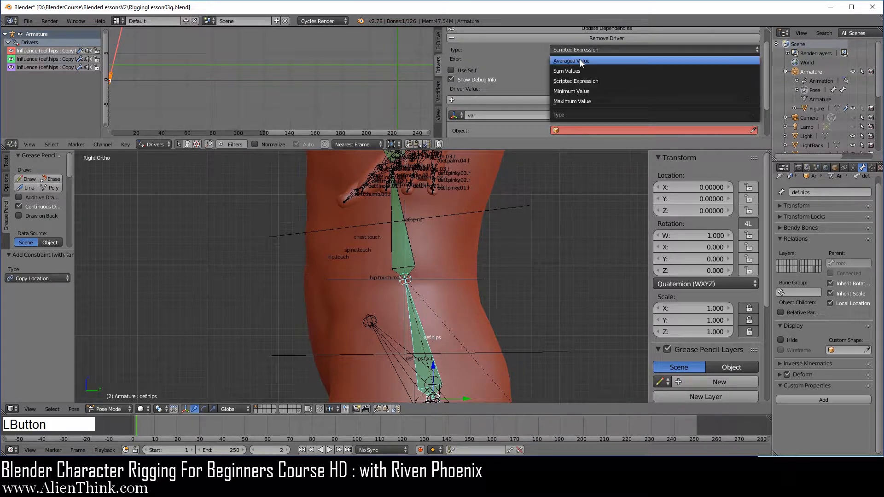
left_click(574, 61)
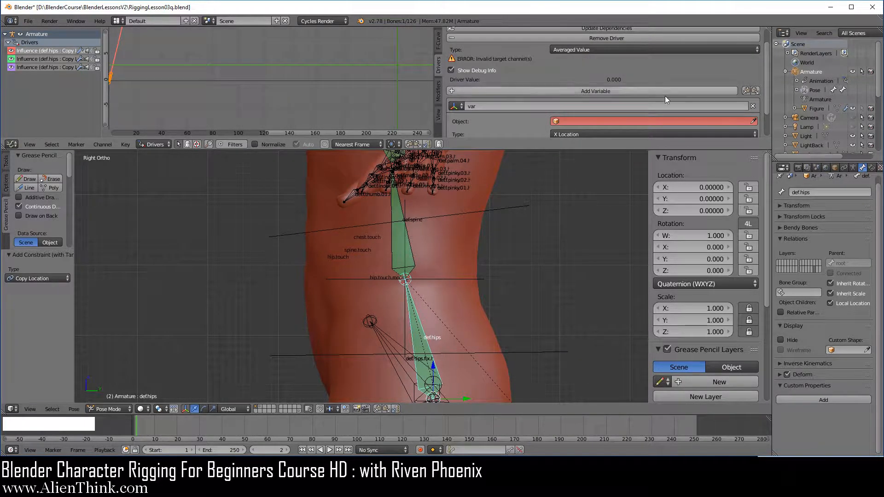
Step: Make the driver's variable a Single Property of the Armature object with the path pose.bones["hip.touch.root"]["Pivot"]
scroll(573, 97, "down", 2)
left_click(621, 103)
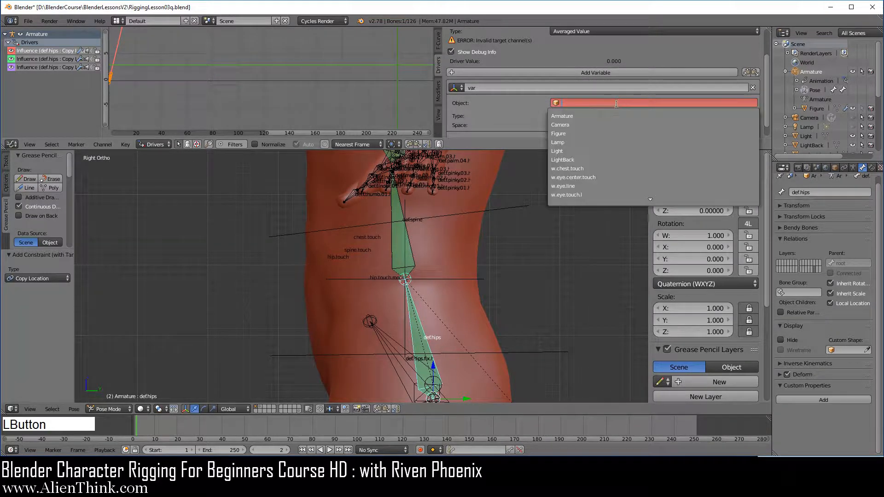
left_click(583, 115)
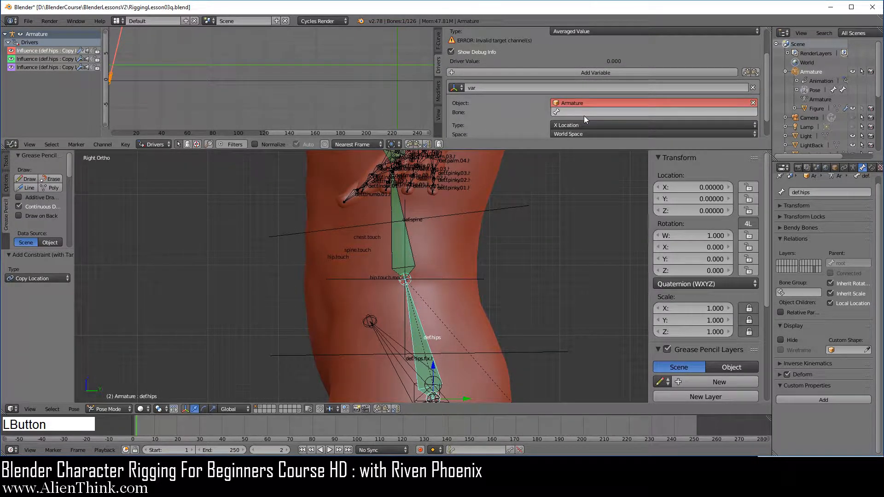
left_click(461, 86)
left_click(472, 80)
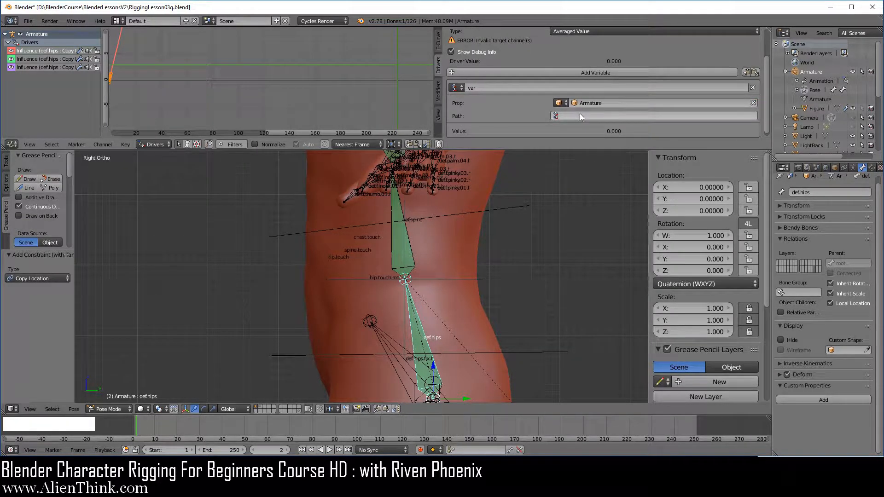
key("ctrl+v")
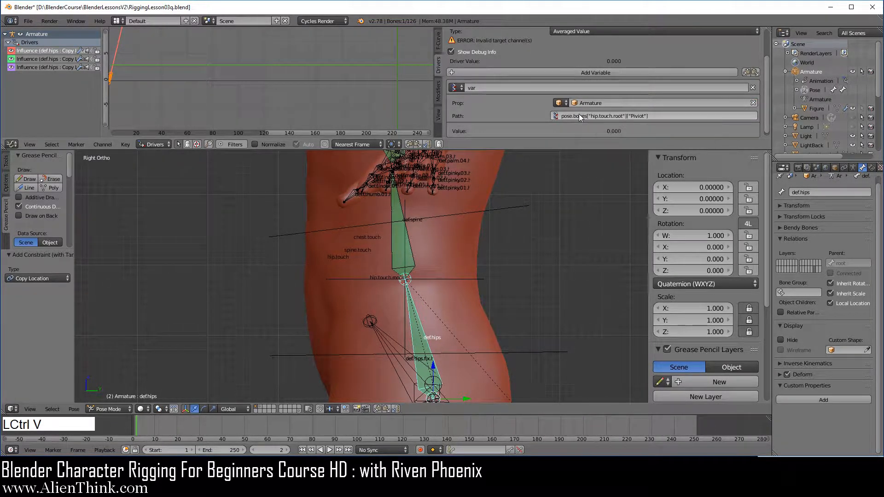
Step: Update the dependencies of the first def.hips Influence driver and copy its variable's path
scroll(548, 110, "up", 2)
left_click(587, 46)
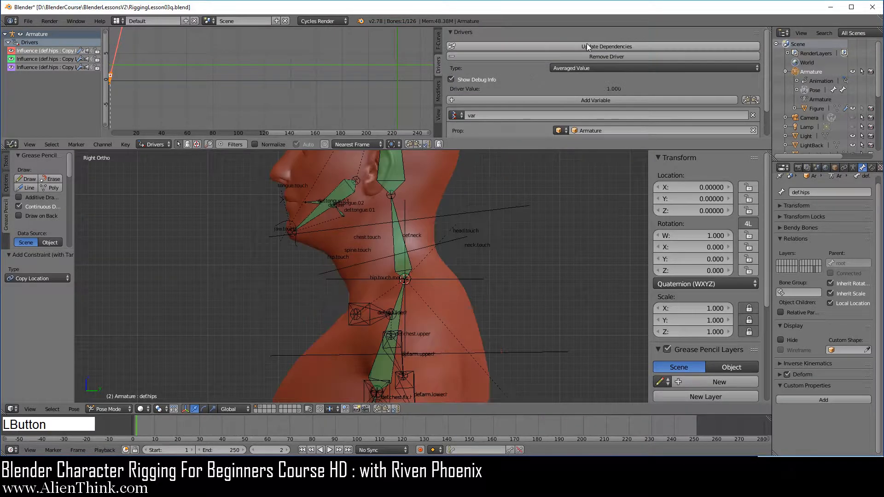
scroll(547, 125, "down", 3)
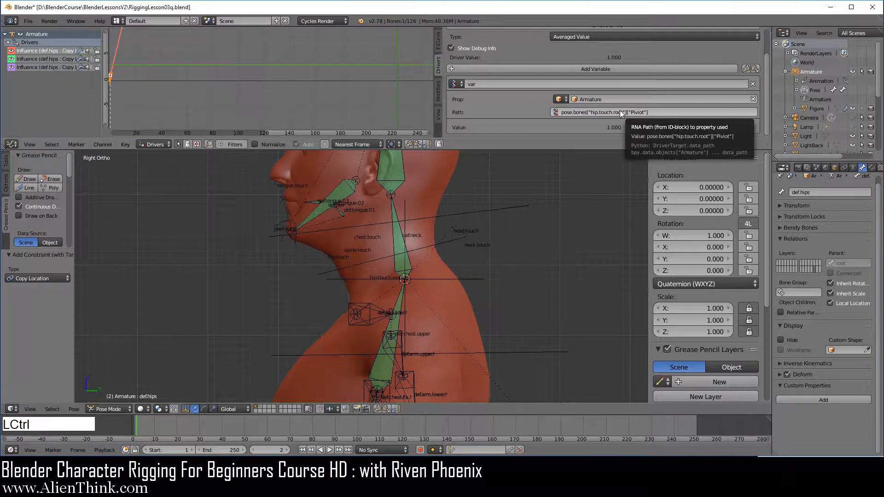
key("ctrl+c")
Step: Make the second def.hips Influence driver's variable a Single Property of the Armature object with the copied path pose.bones["hip.touch.root"]["Pivot"]
left_click(57, 59)
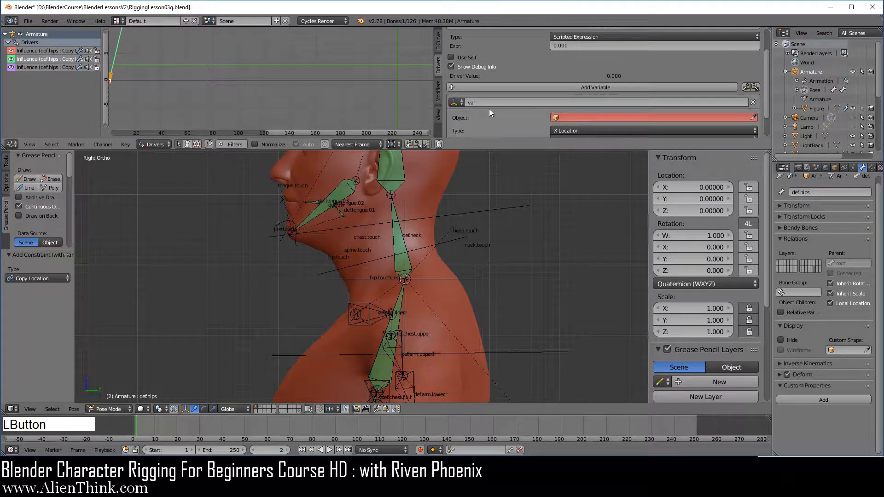
left_click(462, 103)
left_click(468, 93)
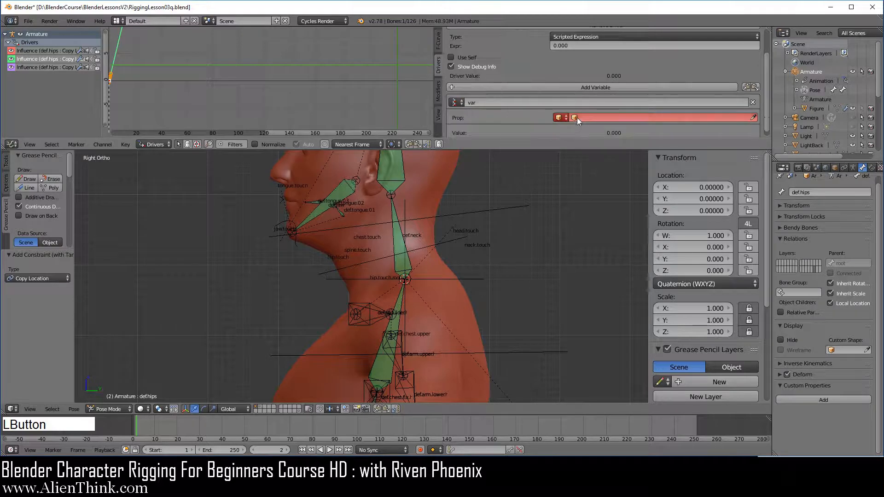
left_click(577, 117)
left_click(581, 131)
scroll(516, 115, "down", 1)
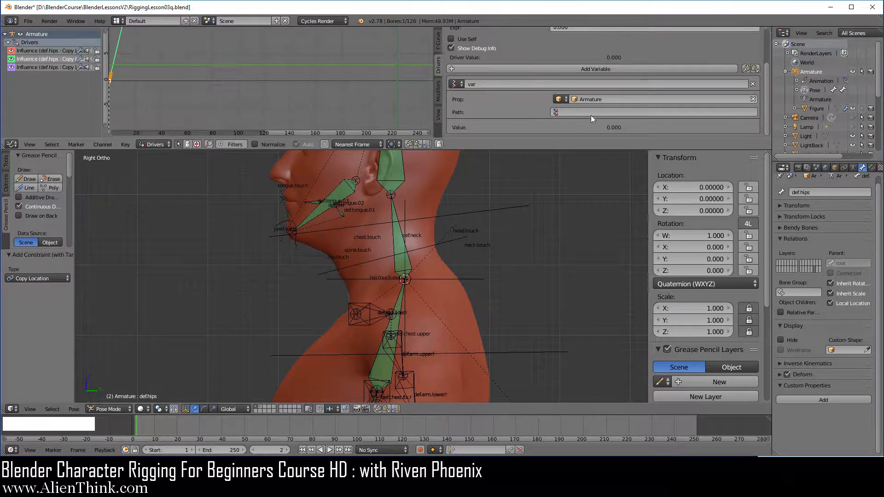
key("ctrl+v")
Step: Set the type of the second def.hips Influence driver to Averaged Value and update its dependencies
scroll(590, 112, "up", 2)
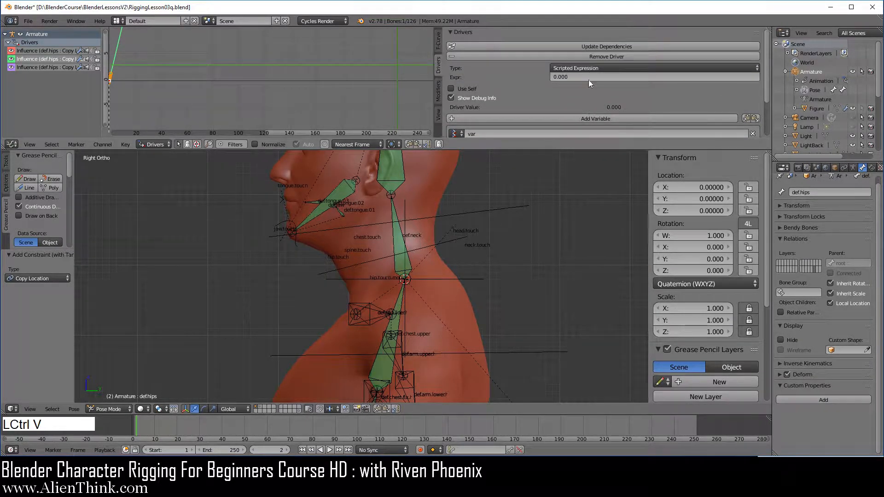
left_click(587, 67)
left_click(581, 80)
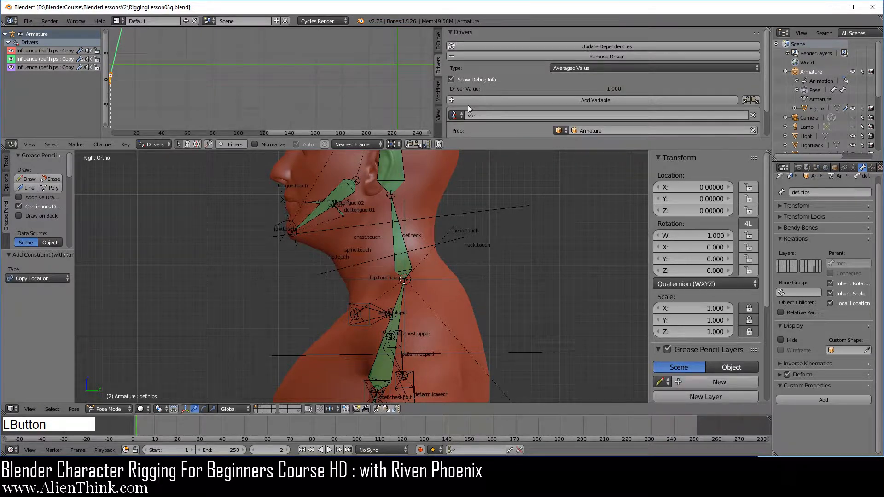
left_click(540, 46)
Step: Set the type of the third def.hips Influence driver to Averaged Value
left_click(579, 68)
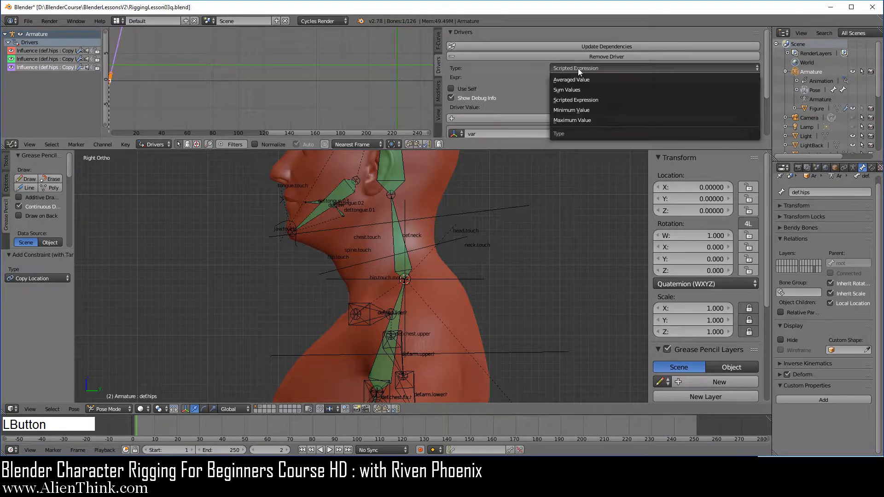
left_click(573, 77)
scroll(557, 82, "down", 2)
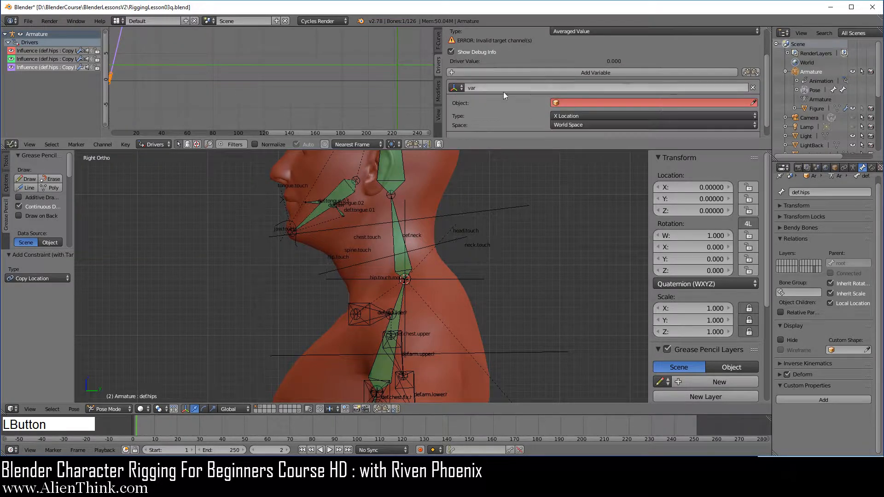
Step: Make the third driver's variable a Single Property of the Armature object with the copied Pivot path, and update its dependencies
left_click(455, 88)
left_click(471, 77)
left_click(607, 104)
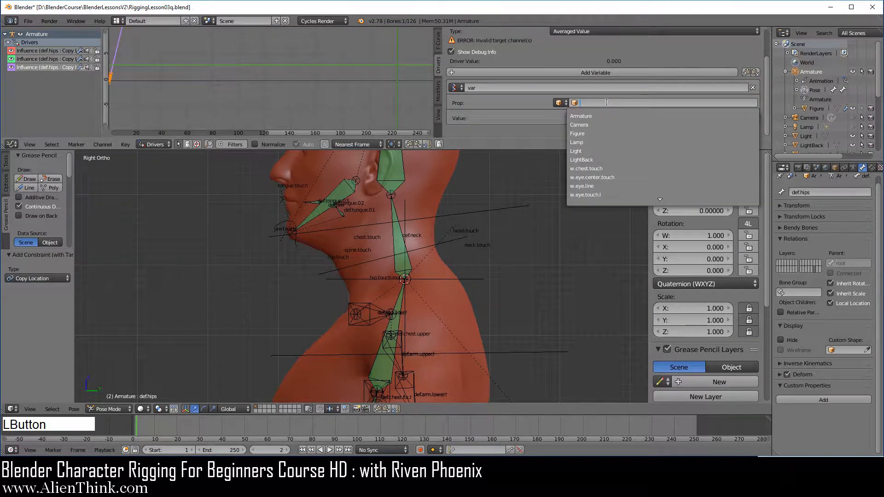
left_click(571, 114)
key("ctrl+v")
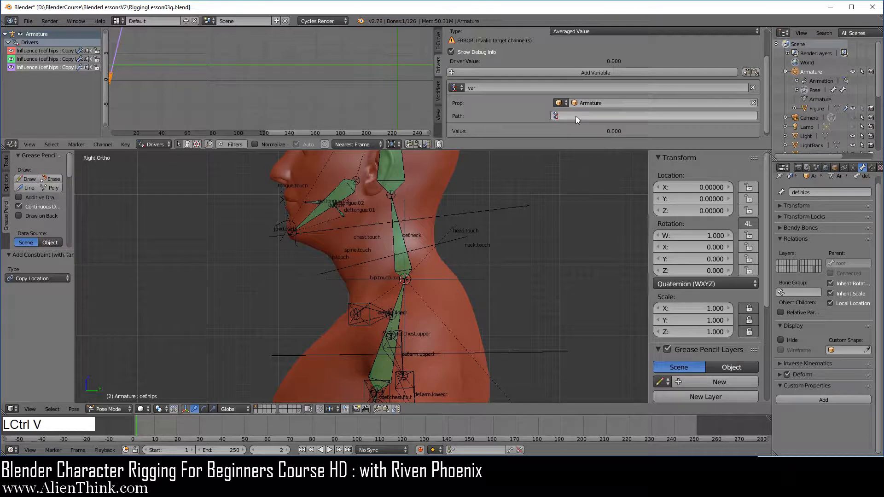
scroll(584, 83, "up", 2)
left_click(588, 46)
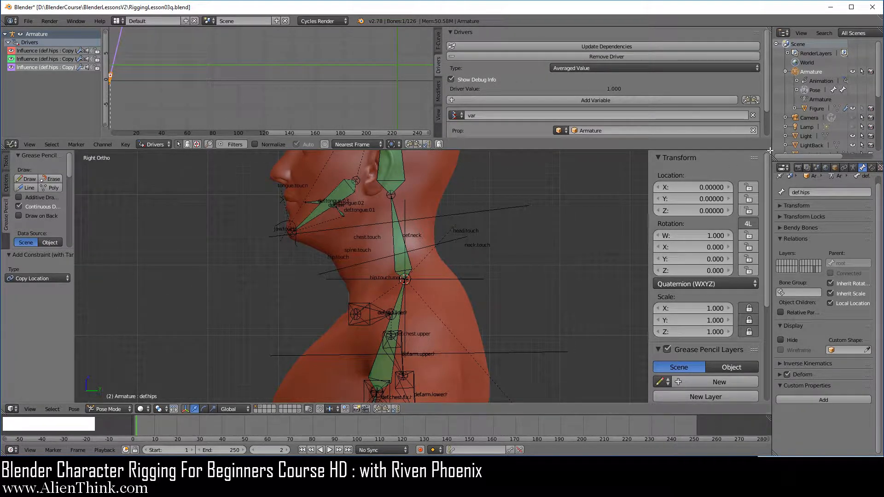
Step: Merge the 3D view over the Graph Editor area and show only the armature's first bone layer
left_click_drag(770, 150, 746, 118)
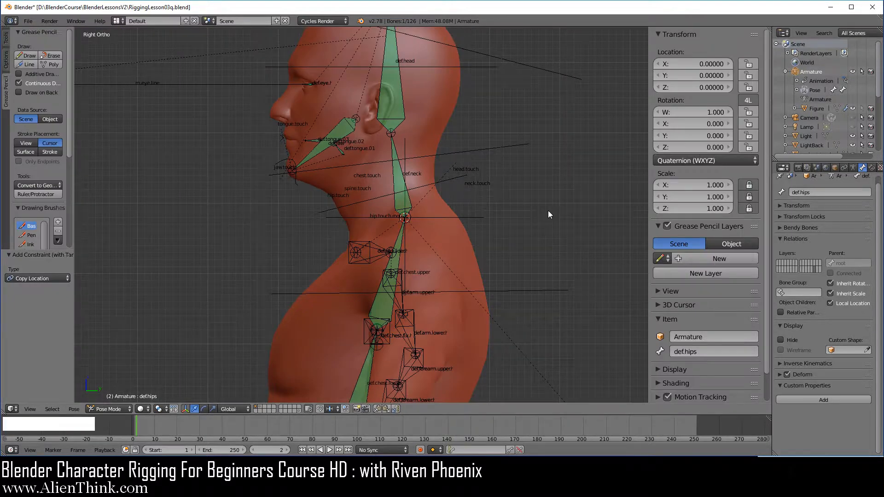
scroll(548, 212, "down", 3)
middle_click_drag(514, 252, 482, 142, "shift")
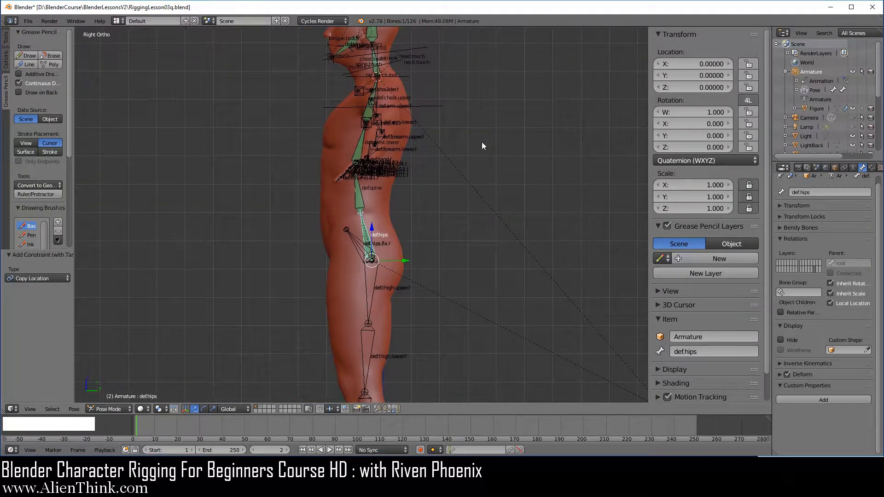
left_click(852, 168)
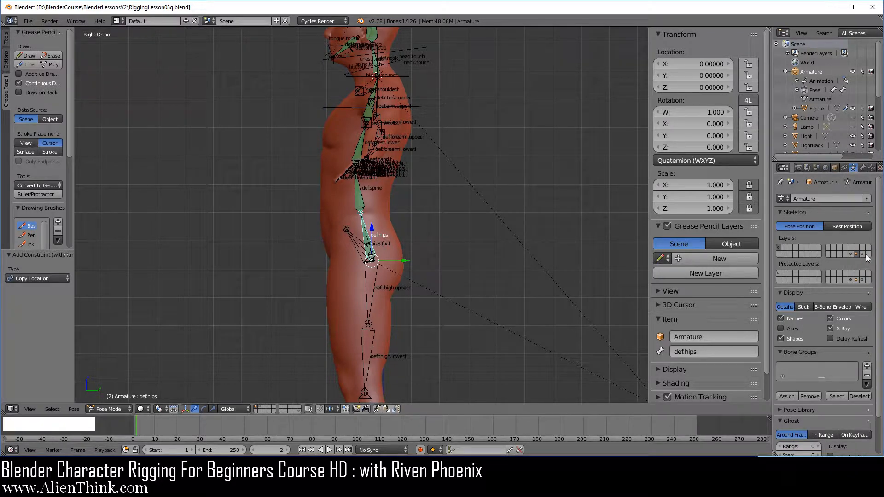
left_click(781, 247)
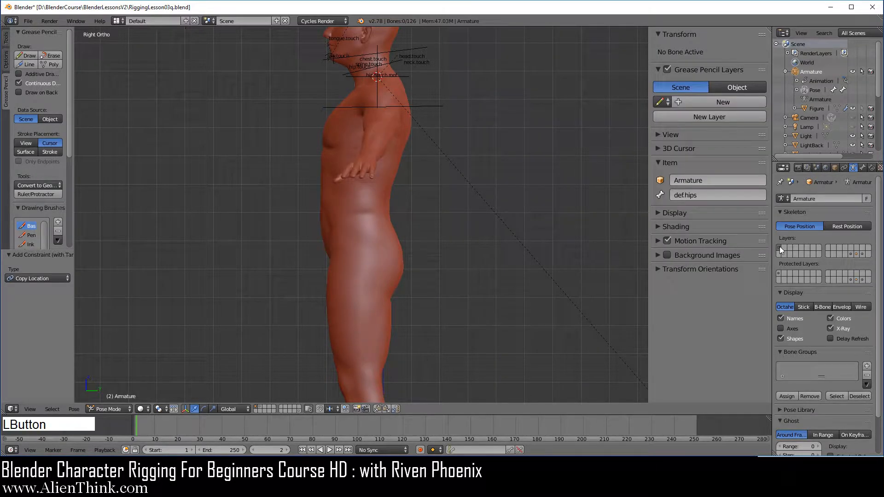
Step: Test the body's pivot by rotating the hip.touch bone, and cancel the rotation
scroll(519, 266, "down", 5)
middle_click_drag(479, 285, 438, 206, "shift")
right_click(398, 140)
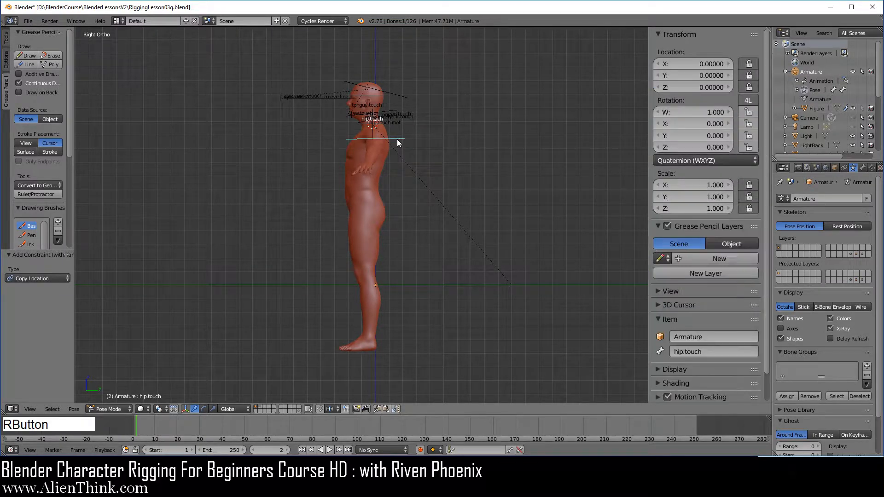
scroll(717, 327, "down", 2)
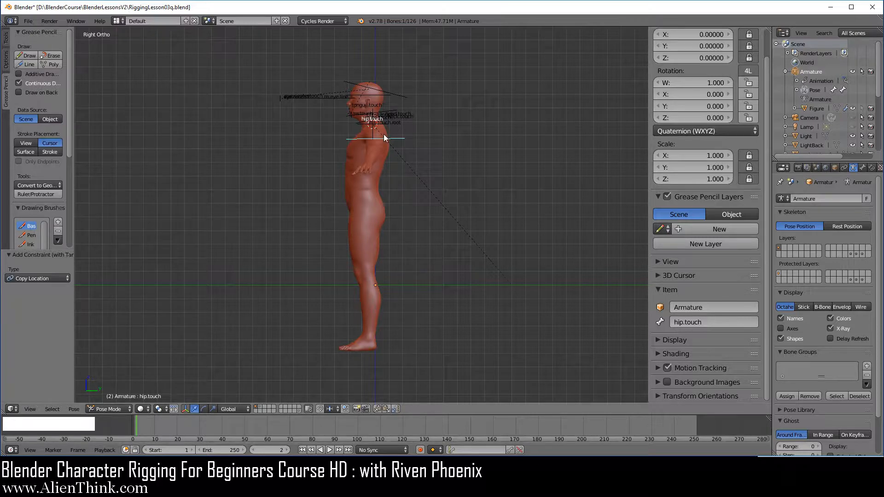
key("r")
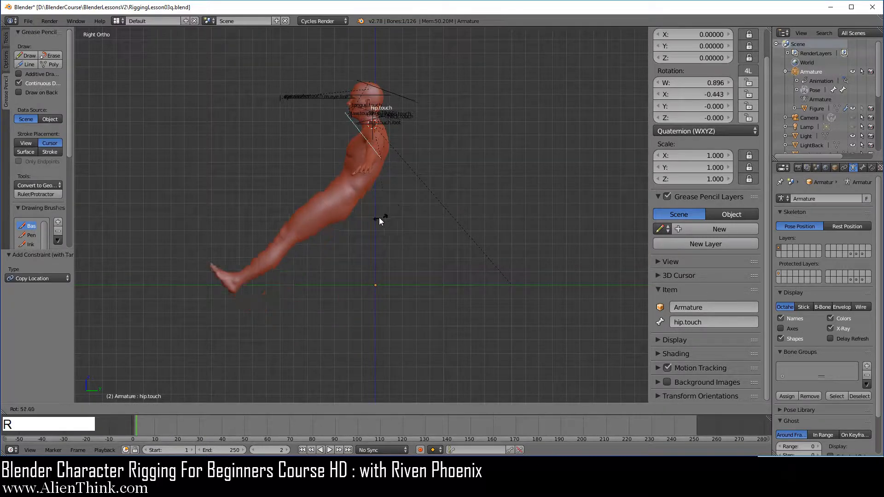
right_click(452, 221)
Step: Select the hip.touch.root bone and set its custom Pivot property to 0.000
scroll(452, 217, "up", 5)
middle_click_drag(452, 218, 385, 211, "shift")
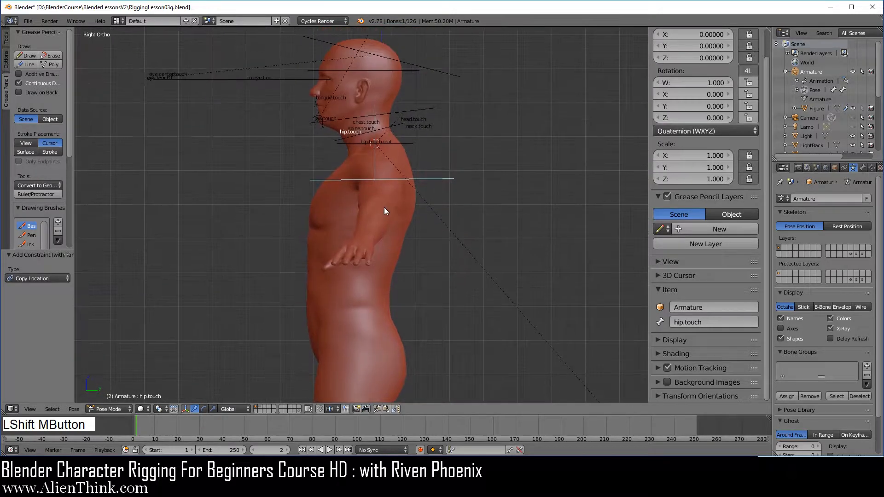
right_click(376, 168)
scroll(728, 332, "down", 2)
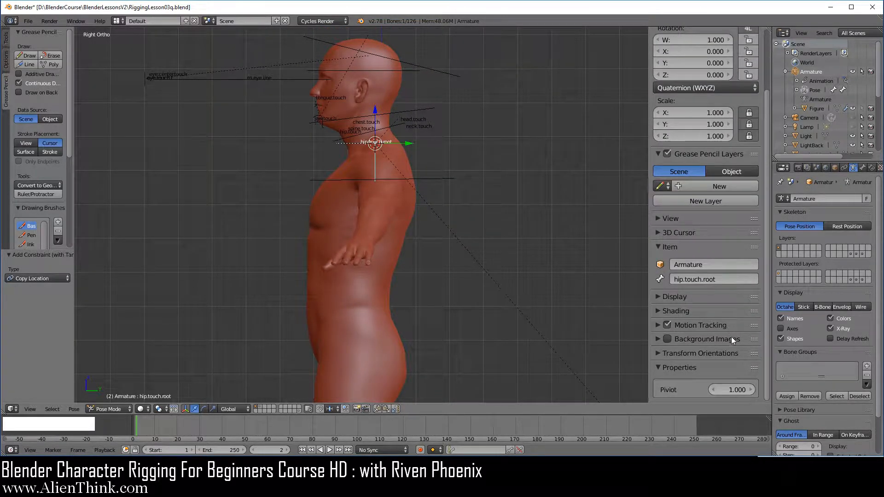
left_click_drag(745, 390, 675, 391)
scroll(462, 203, "down", 3)
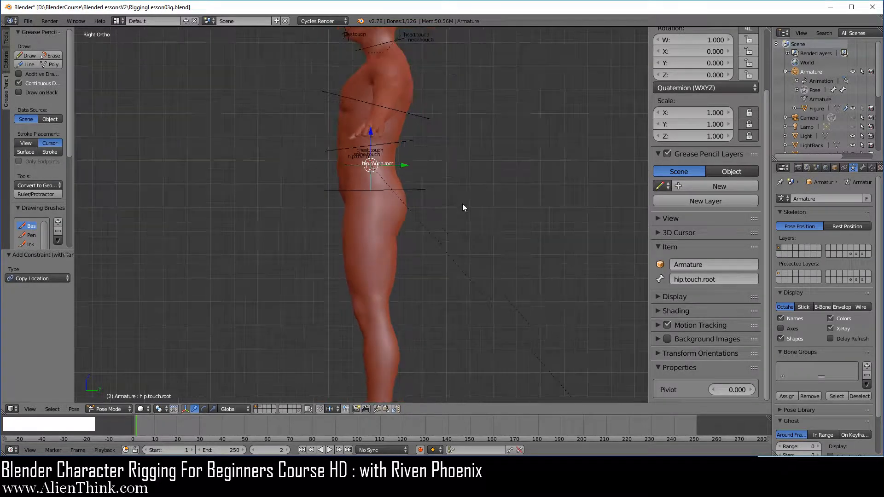
Step: Try rotating the hip.touch bone with Pivot at 0.000, and cancel the rotation
scroll(454, 249, "down", 1)
middle_click_drag(442, 215, 456, 223, "shift")
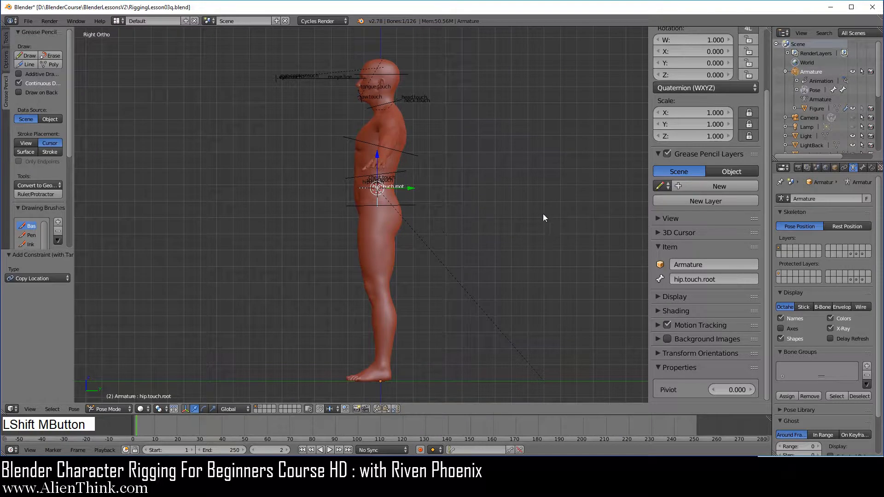
right_click(417, 207)
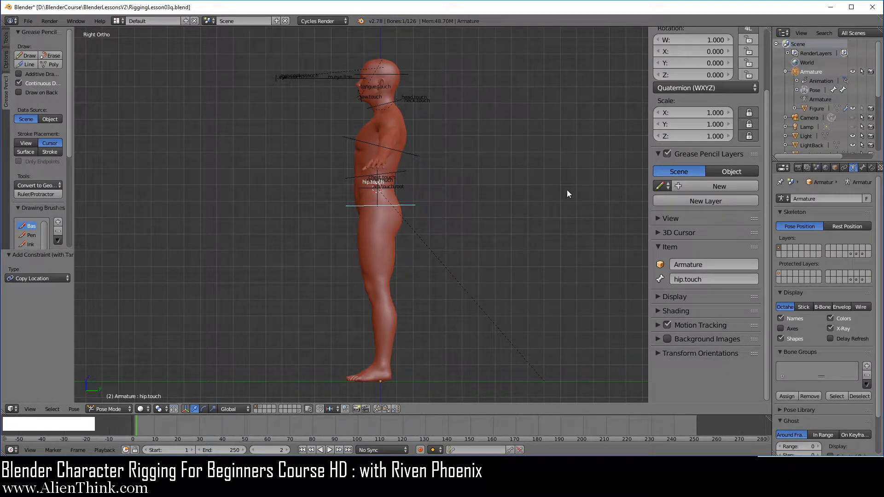
key("r")
right_click(497, 262)
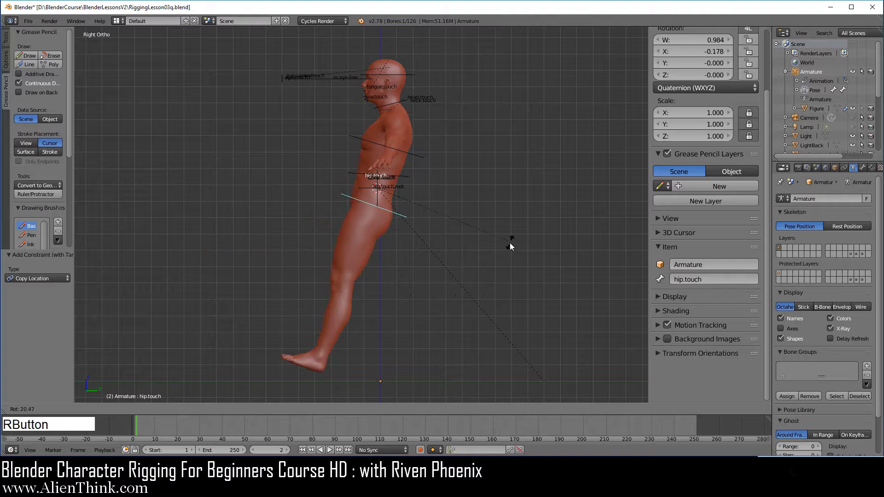
Step: Set the Pivot property of hip.touch.root to 0.250 and try a rotation of the hip.touch bone
right_click(377, 206)
left_click(731, 390)
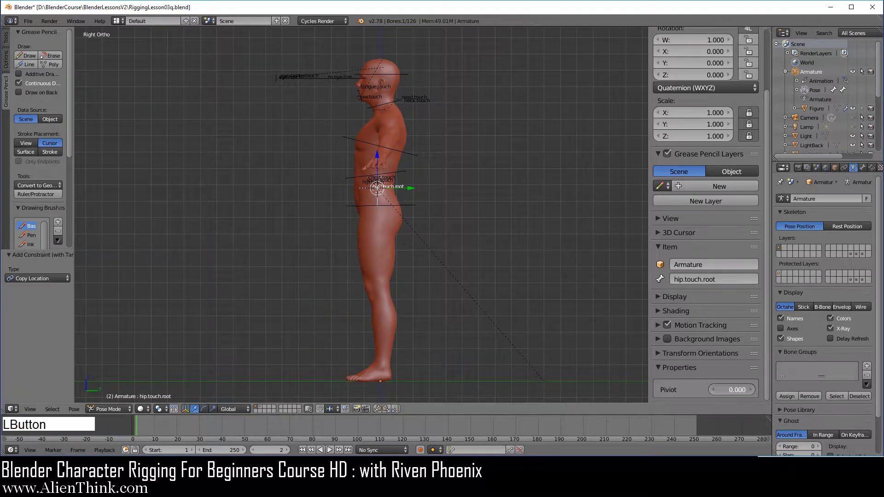
left_click_drag(731, 390, 789, 390)
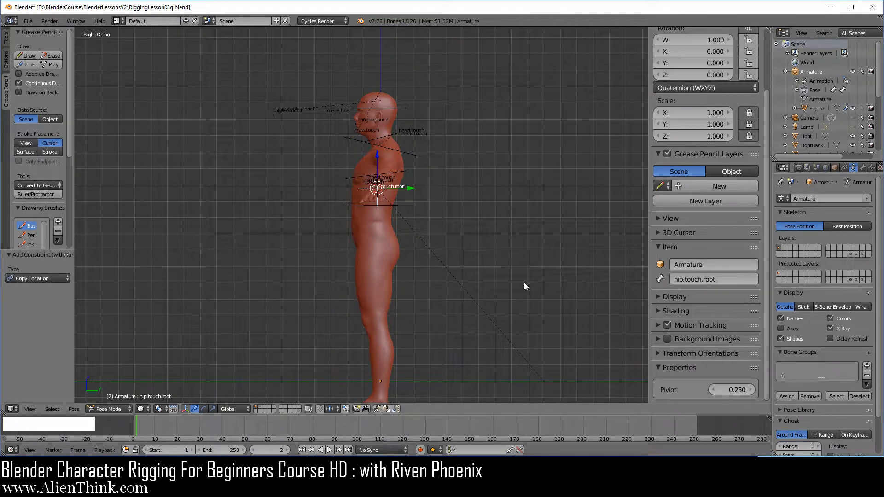
right_click(401, 204)
key("r")
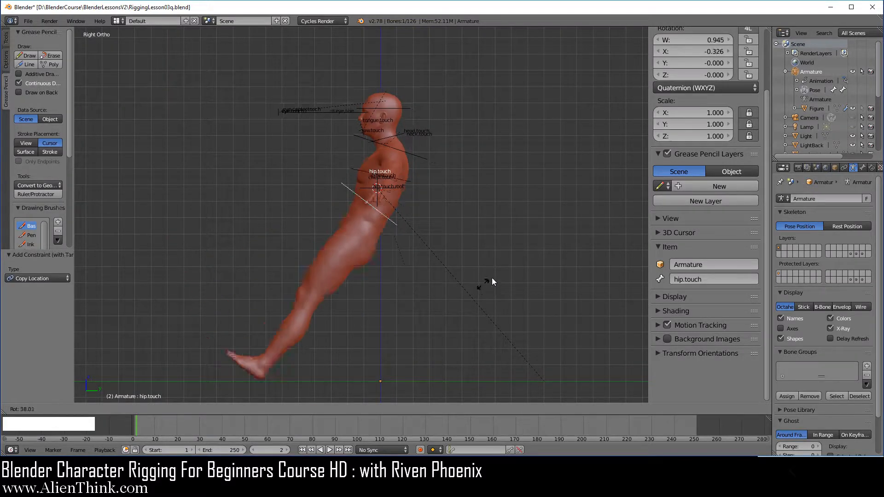
right_click(489, 262)
Step: Set the Pivot property of hip.touch.root to 1.000 and test rotating the hip.touch bone around the new pivot
right_click(397, 189)
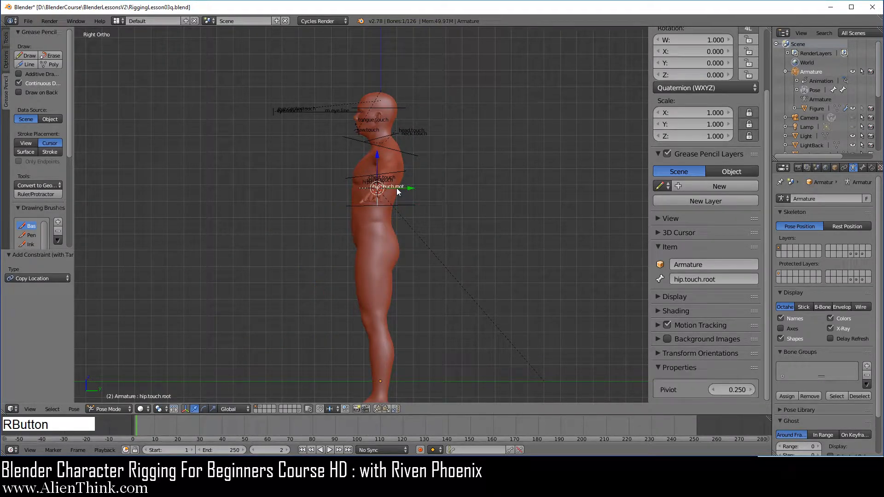
left_click_drag(733, 390, 749, 390)
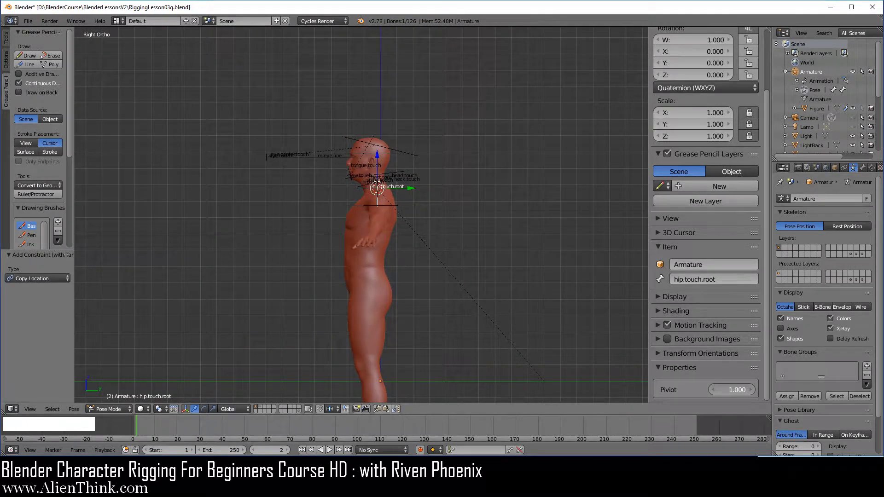
right_click(406, 204)
key("r")
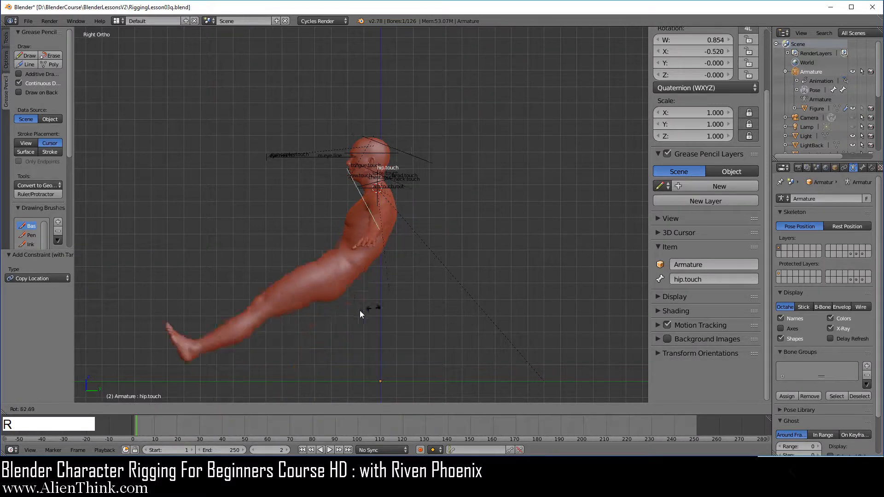
right_click(462, 324)
scroll(530, 290, "up", 4)
key("r")
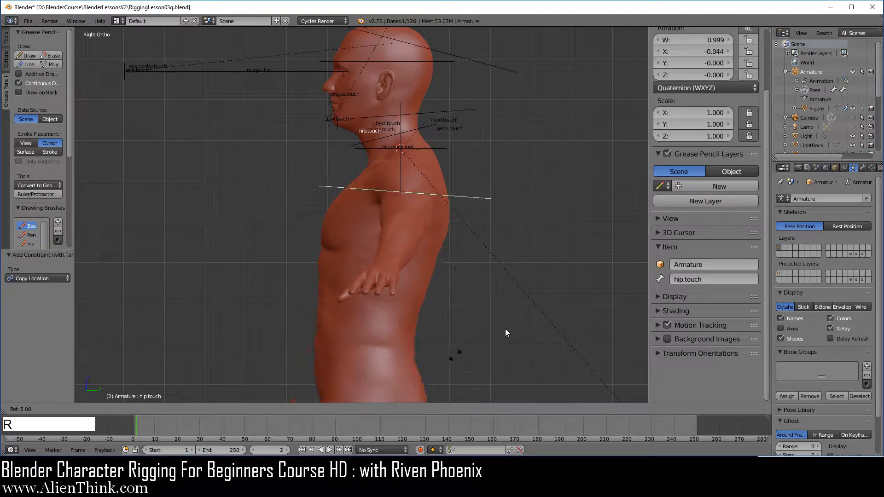
right_click(498, 328)
Step: Return the Pivot property of hip.touch.root to 0.000
right_click(401, 168)
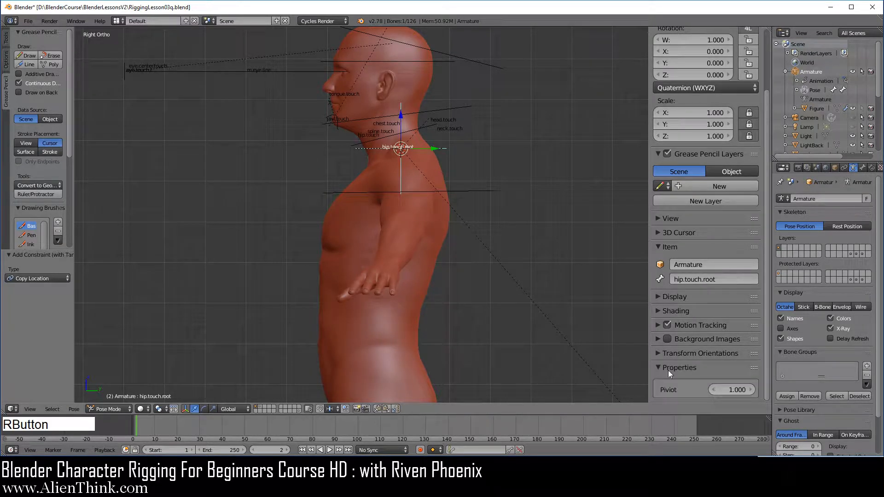
left_click_drag(746, 389, 712, 390)
scroll(554, 251, "down", 3)
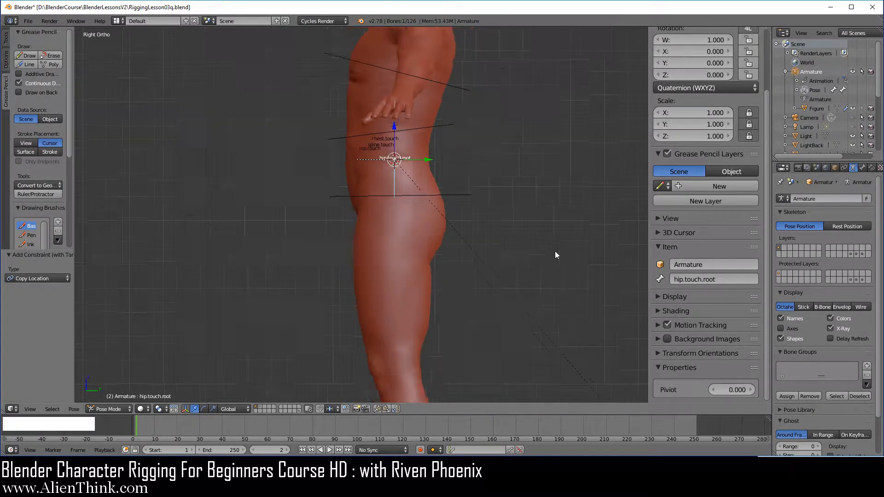
middle_click_drag(497, 193, 501, 272, "shift")
scroll(493, 286, "up", 2)
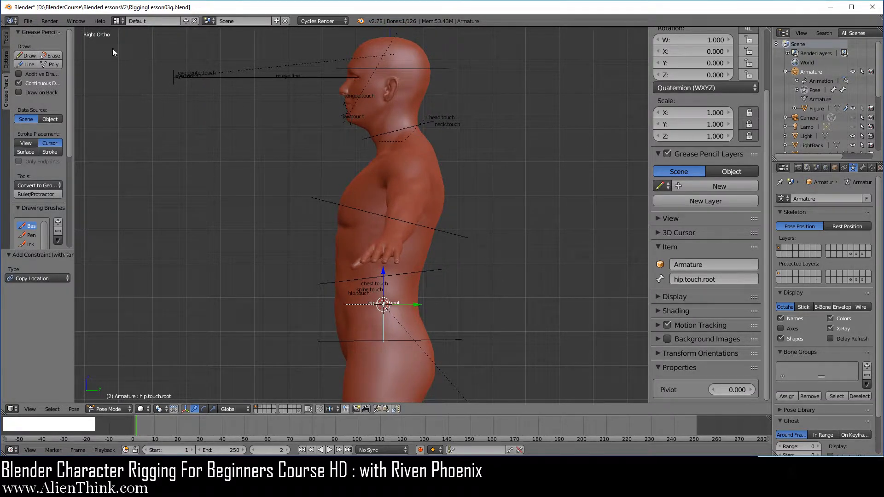
Step: Save the rig as a new version named RiggingLesson03r.blend in the BlenderLessonsV2 folder, overwriting the existing file
left_click(28, 21)
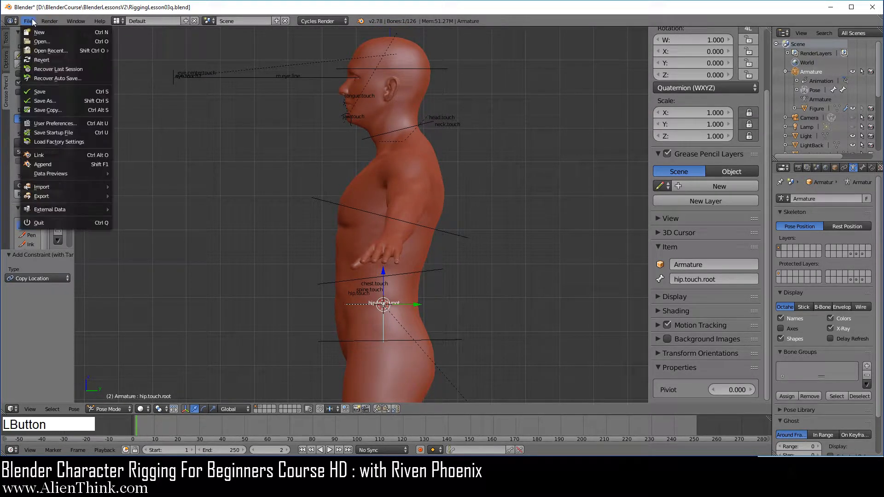
left_click(56, 101)
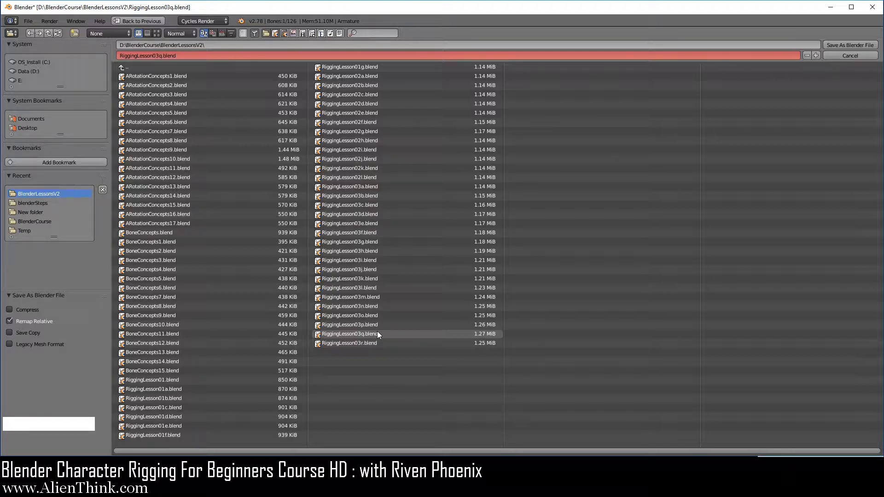
left_click(364, 343)
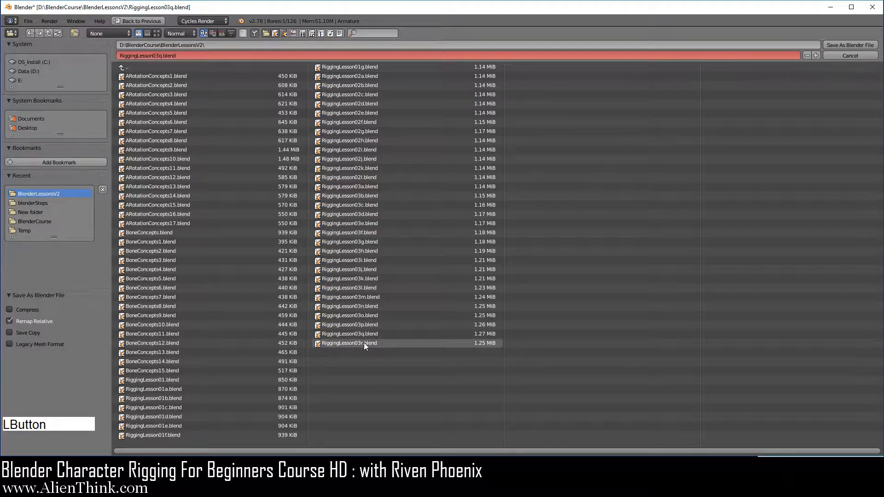
left_click(839, 43)
key("F3")
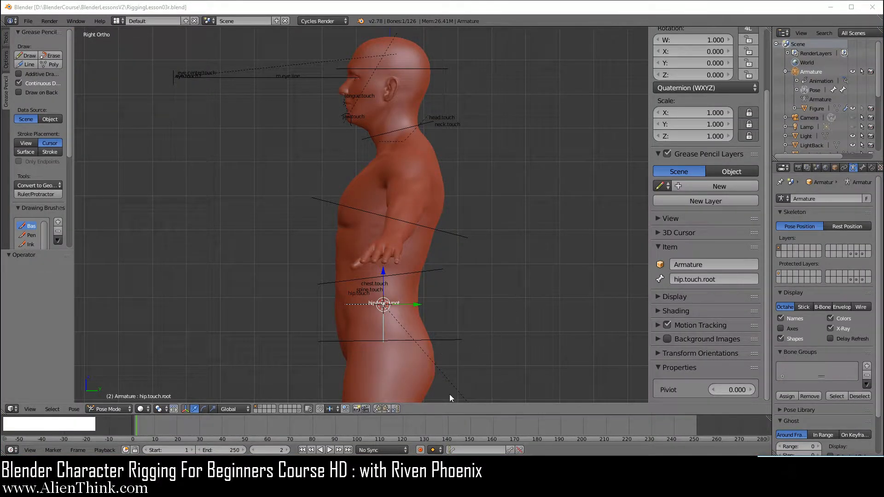
Step: Set hip.touch.root's Pivot to 1.000, check the chest.touch, spine.touch and hip.touch control shapes against the body, and return Pivot to 0.000
left_click_drag(727, 388, 806, 388)
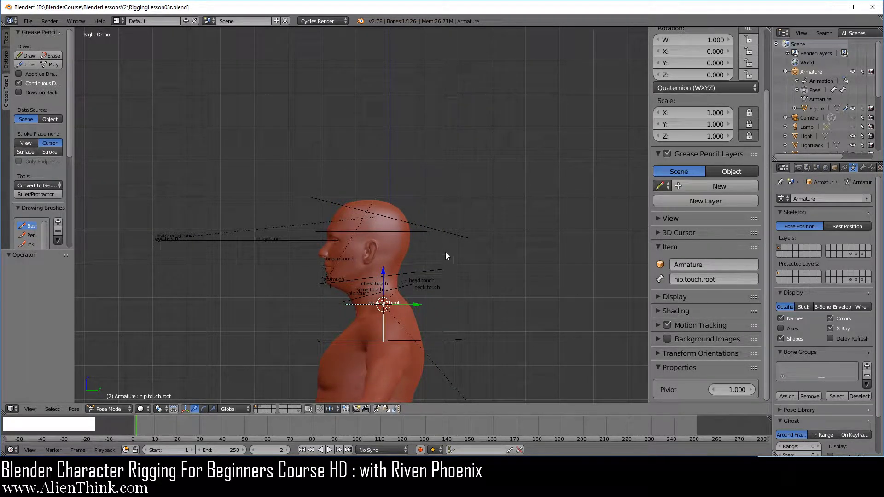
right_click(441, 232)
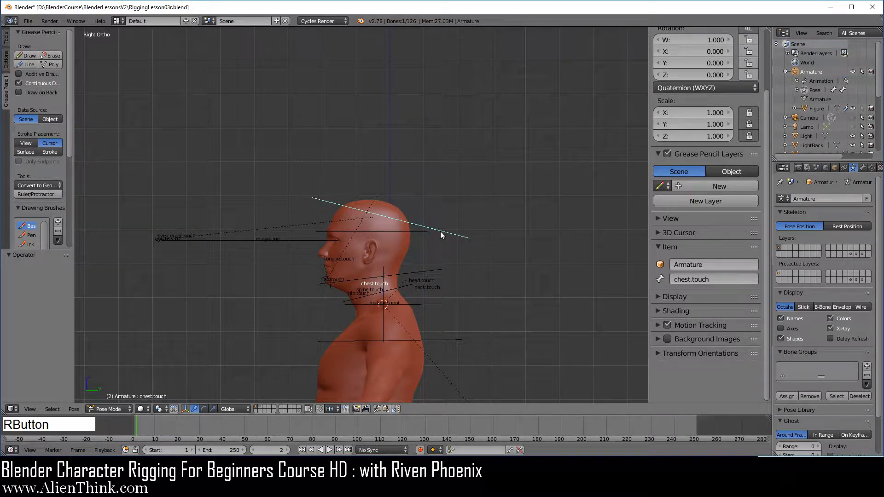
right_click(433, 280)
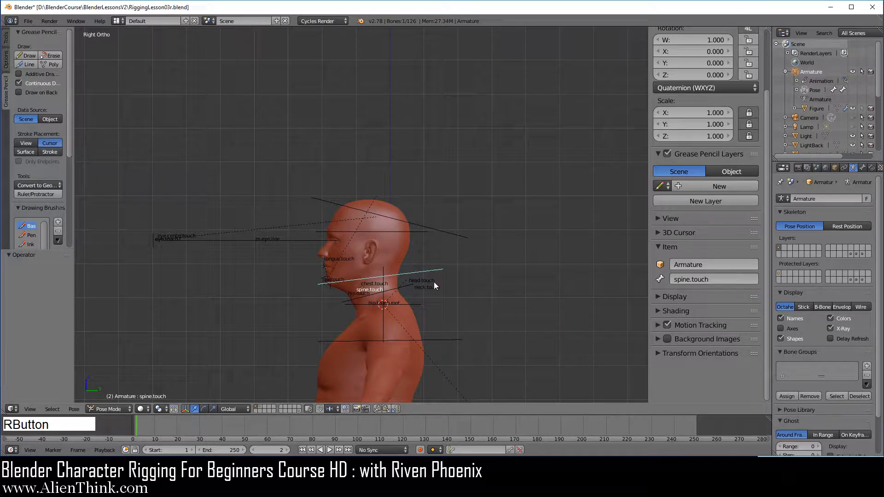
right_click(434, 339)
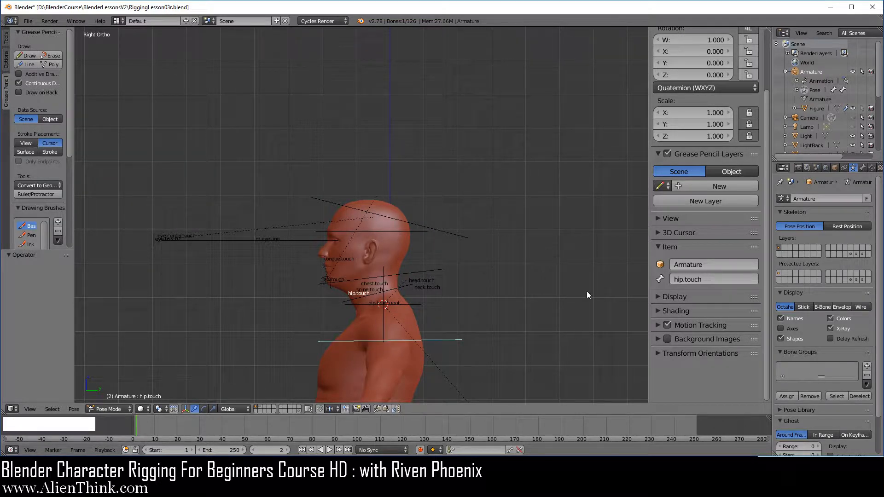
right_click(416, 305)
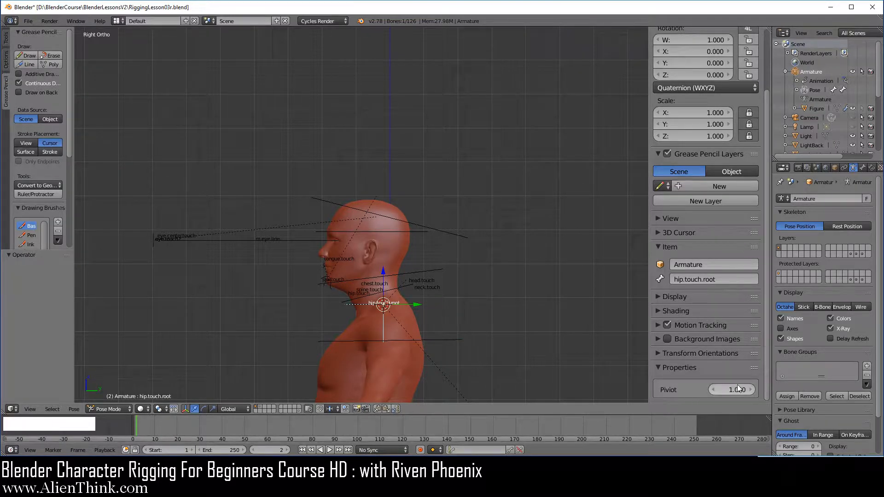
left_click_drag(737, 390, 709, 390)
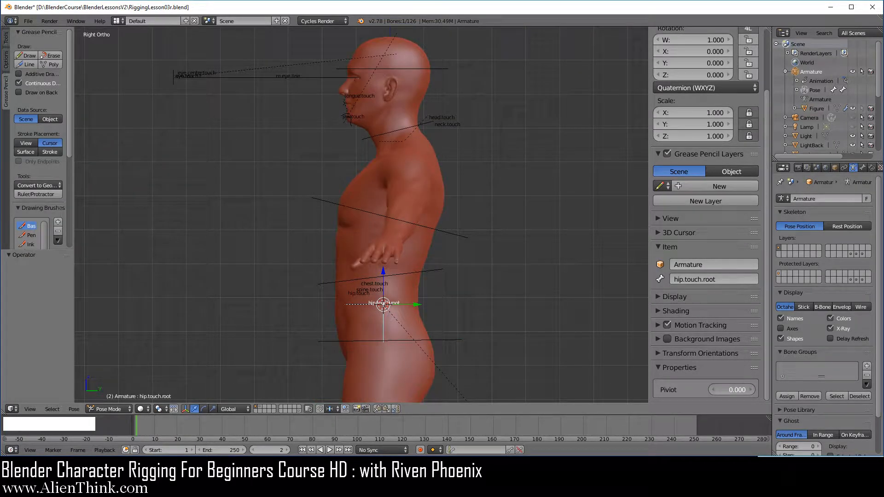
Step: Set the custom shape of the chest.touch bone to display at the def.chest.lower bone
right_click(449, 233)
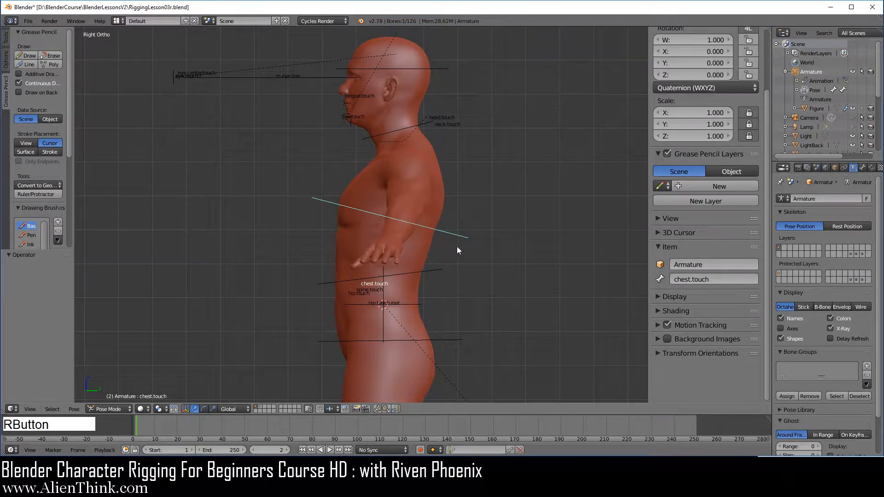
left_click(863, 168)
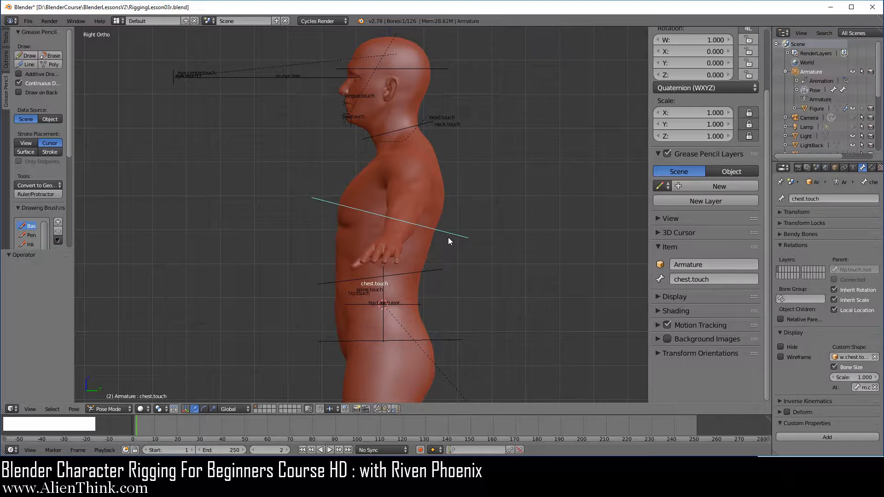
left_click(866, 388)
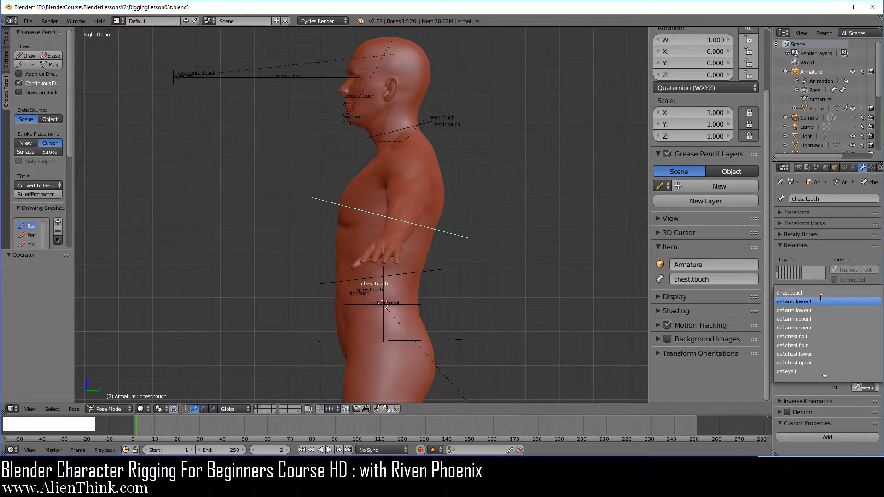
left_click(824, 355)
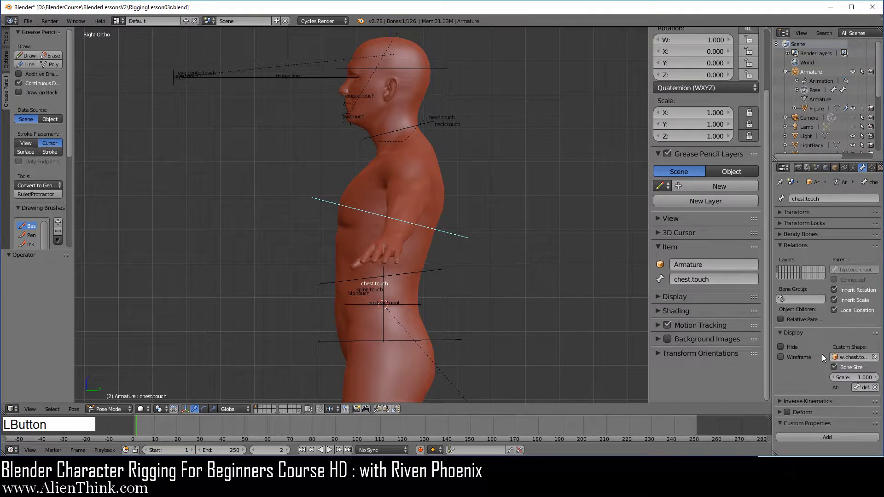
Step: Set the custom shape of the spine.touch bone to display at the def.spine bone
right_click(425, 269)
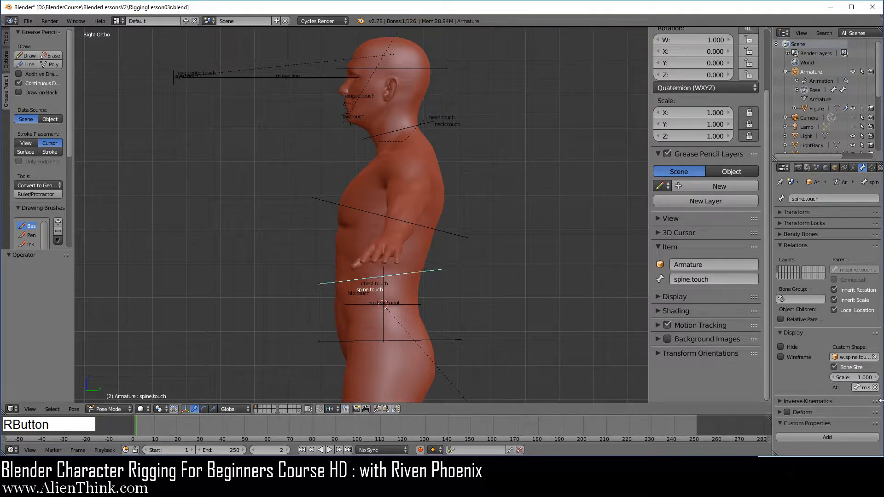
left_click(867, 391)
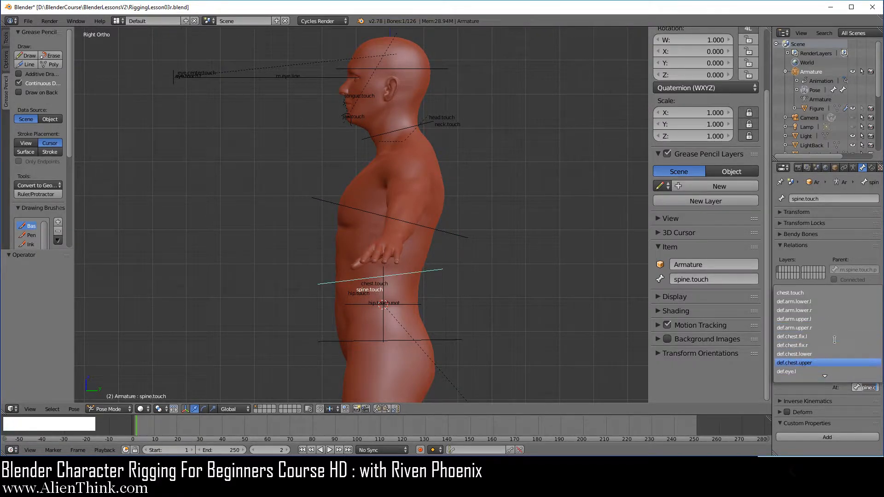
scroll(835, 340, "down", 20)
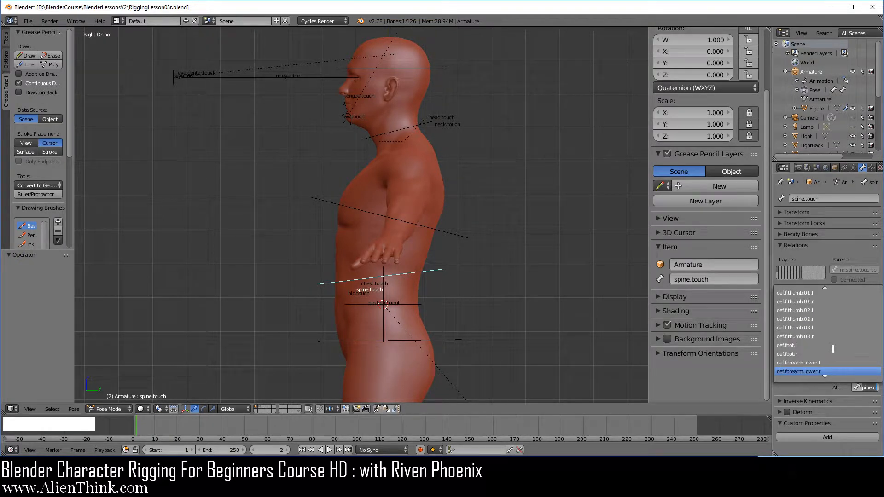
scroll(833, 348, "down", 20)
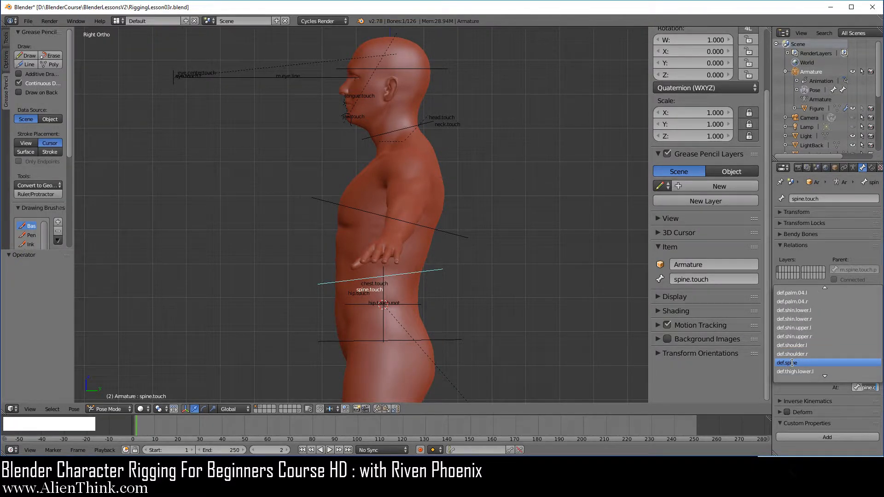
left_click(792, 363)
Step: Set the custom shape of the hip.touch bone to display at the def.hips bone
right_click(445, 340)
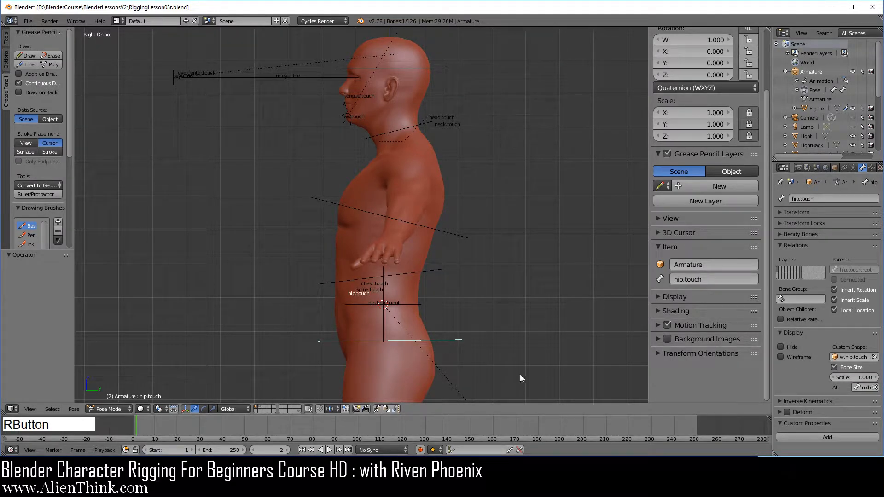
left_click(864, 387)
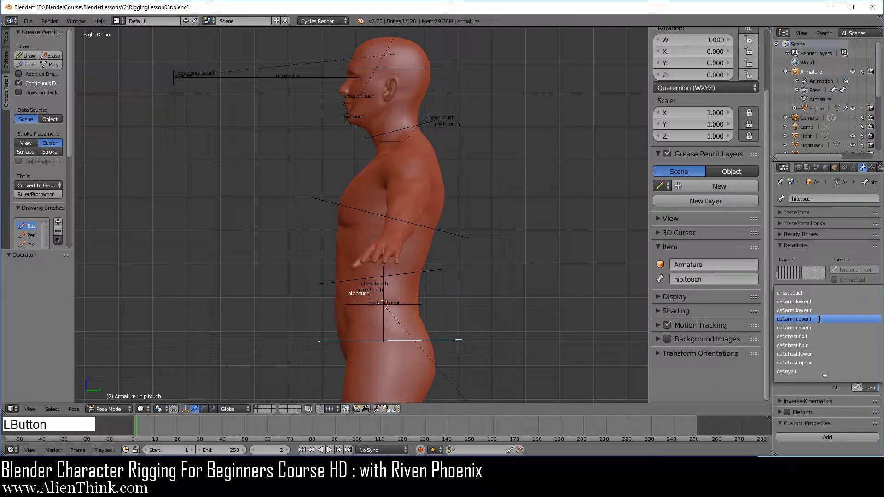
scroll(821, 325, "down", 20)
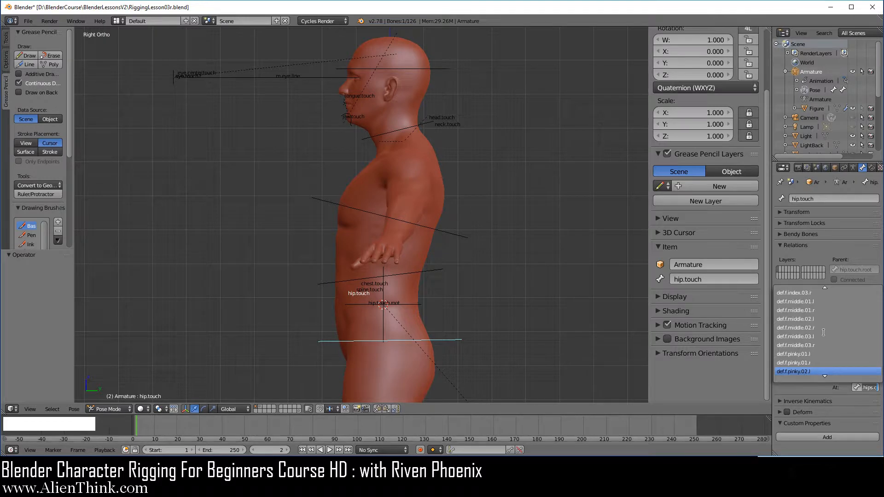
scroll(823, 332, "down", 20)
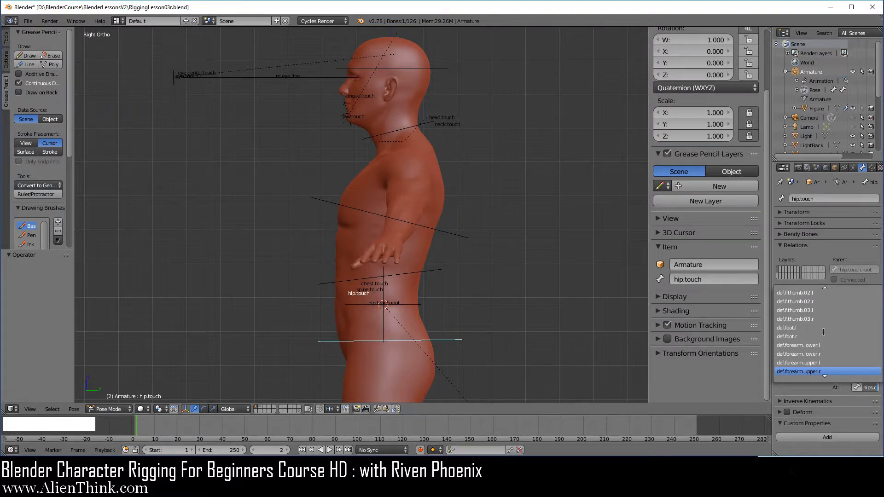
scroll(815, 338, "down", 7)
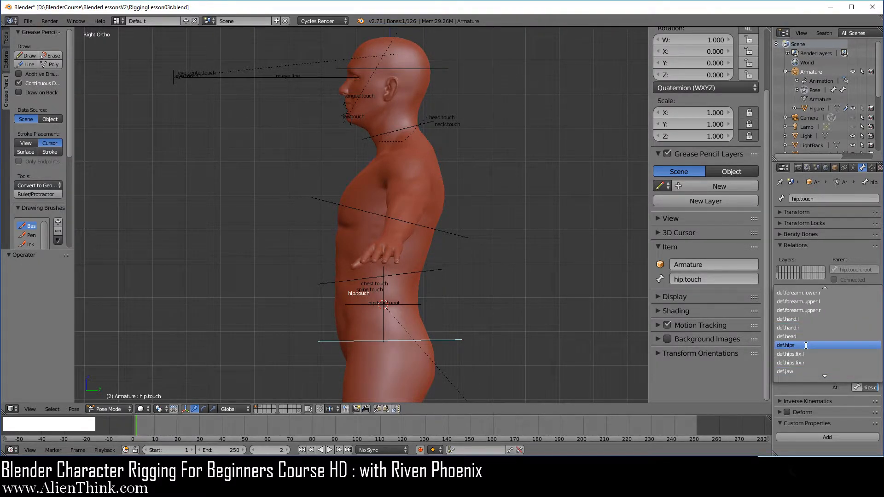
left_click(806, 346)
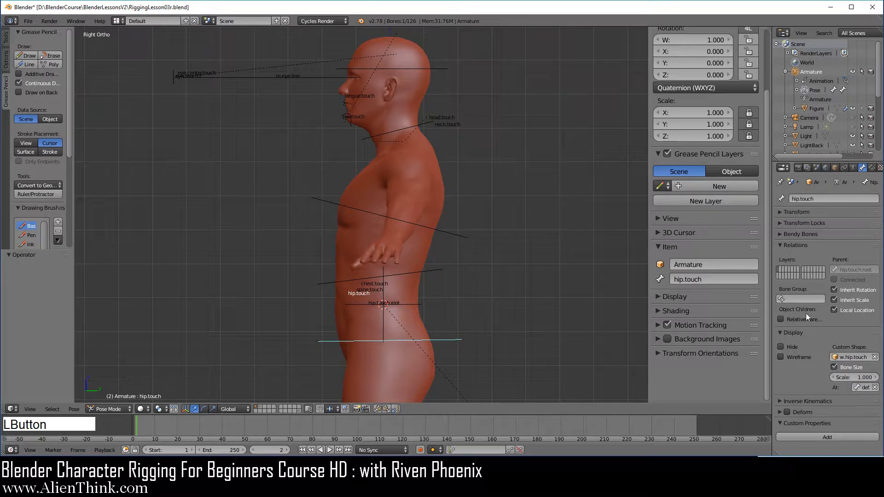
Step: Set the Pivot property of hip.touch.root to 0.600 to check that the control shapes follow the torso
right_click(402, 302)
left_click_drag(727, 390, 771, 390)
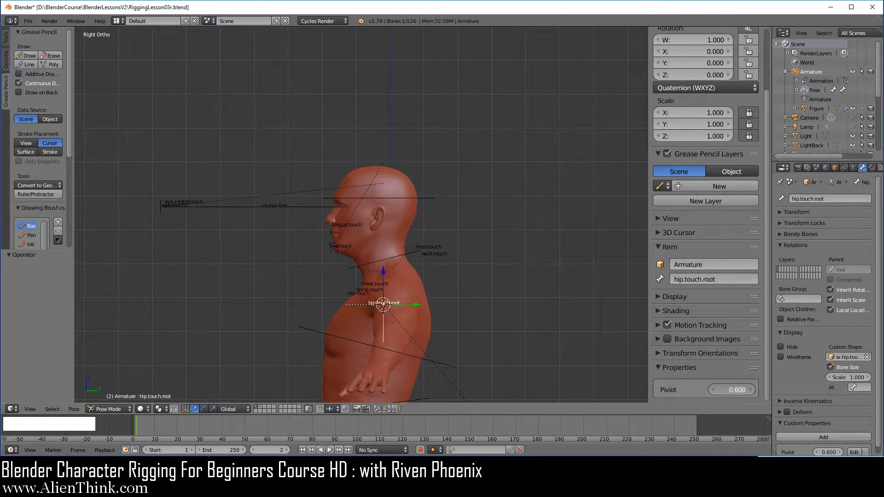
scroll(486, 327, "down", 2)
middle_click_drag(453, 301, 465, 189, "shift")
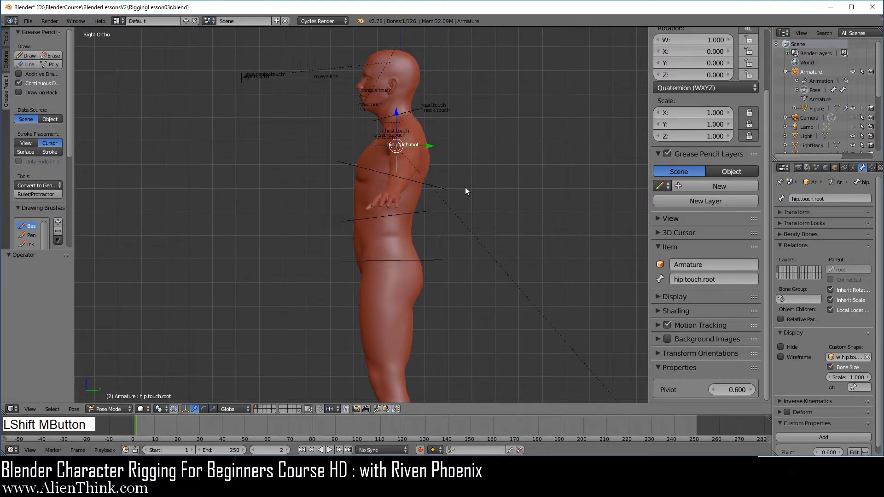
Step: Test rotating the chest.touch, spine.touch and hip.touch bones one after another, cancelling each rotation
right_click(435, 188)
key("r")
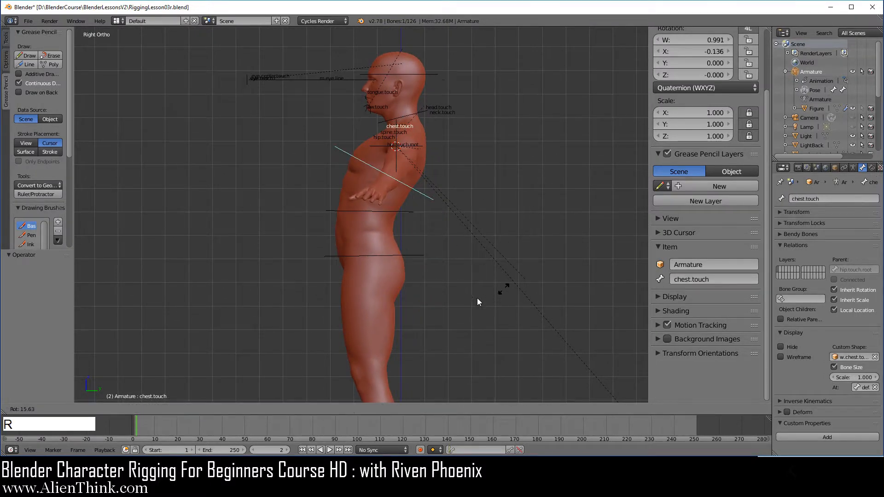
right_click(562, 145)
right_click(425, 211)
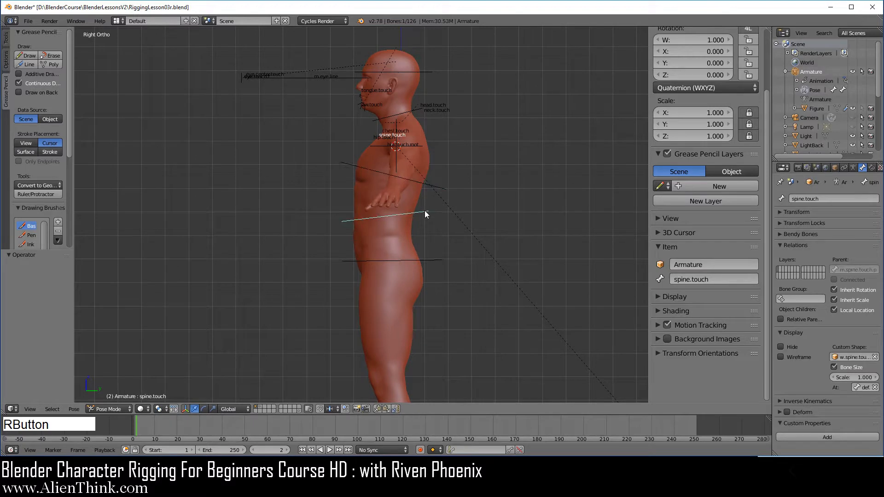
key("r")
right_click(441, 262)
right_click(433, 258)
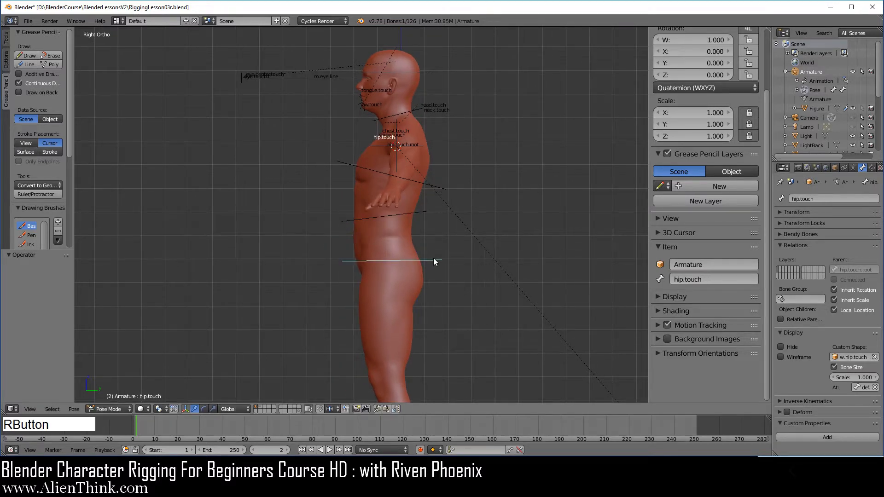
key("r")
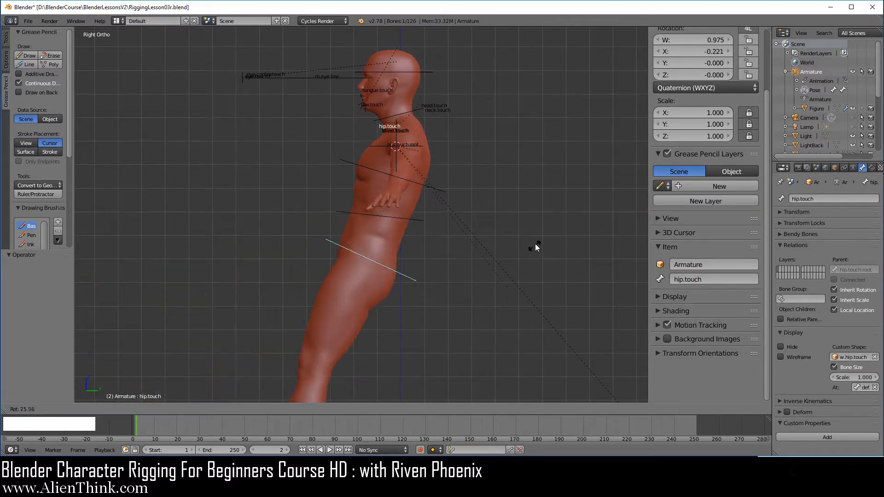
right_click(524, 154)
Step: Return the Pivot property of hip.touch.root to 0.000
right_click(408, 145)
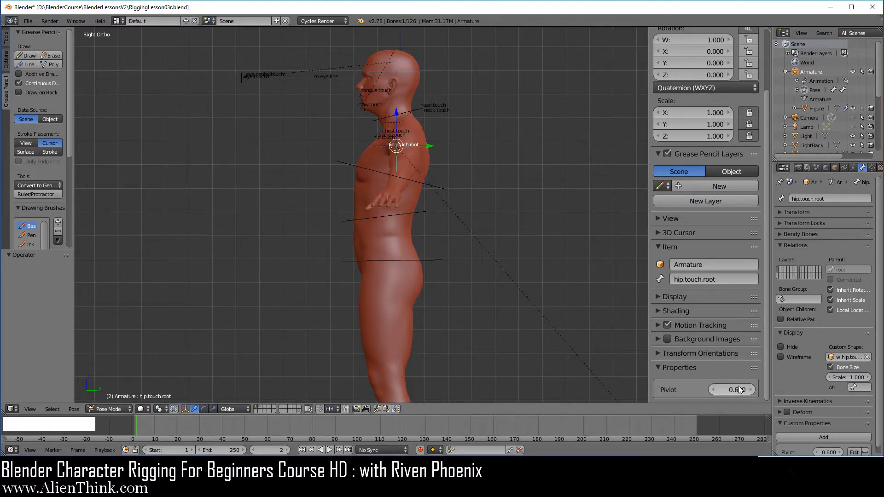
left_click_drag(729, 389, 681, 389)
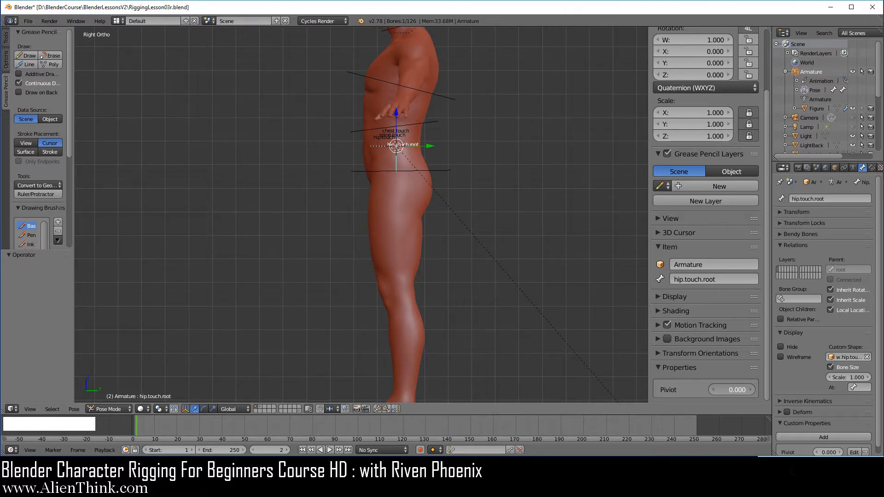
scroll(480, 230, "down", 2)
scroll(460, 253, "up", 4)
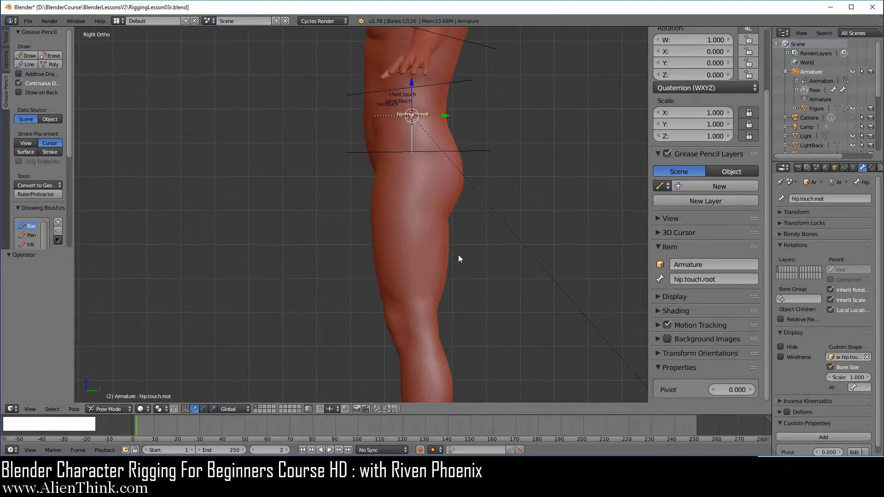
middle_click_drag(491, 189, 432, 347, "shift")
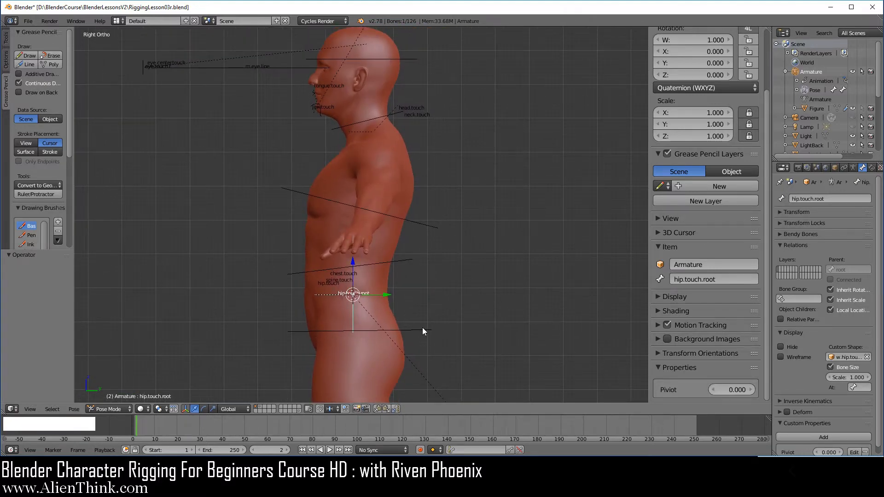
Step: Select hip.touch and chest.touch in turn to examine their control shapes on the torso
right_click(423, 331)
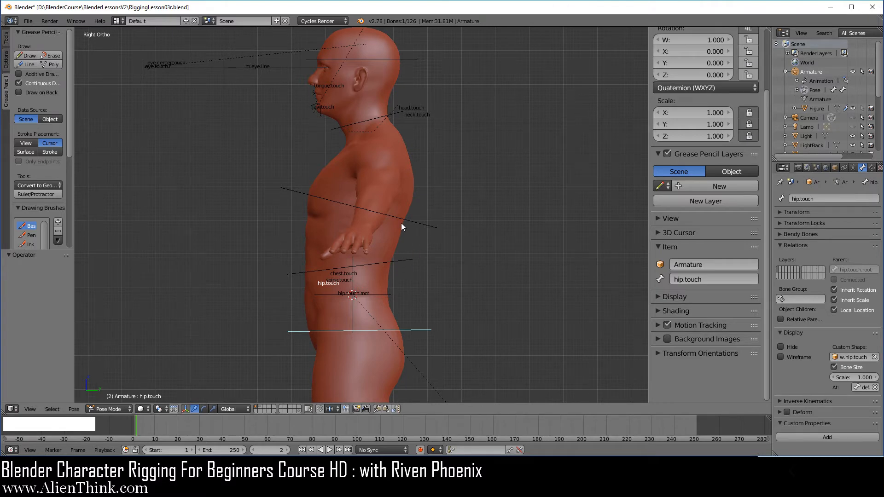
right_click(420, 222)
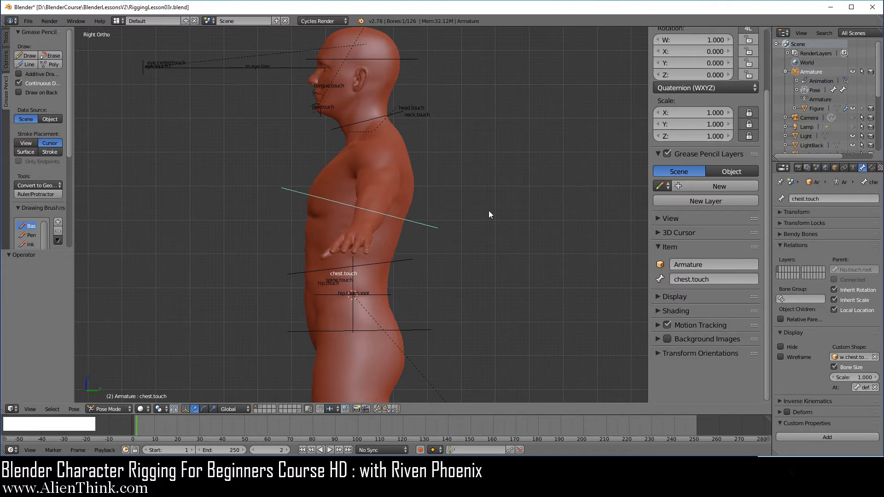
middle_click_drag(461, 215, 494, 225, "shift")
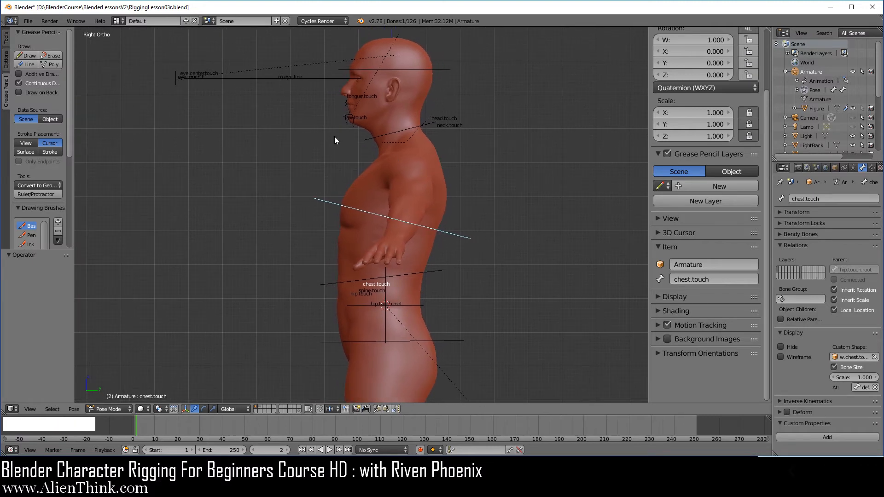
Step: Start saving the updated rig file
left_click(26, 21)
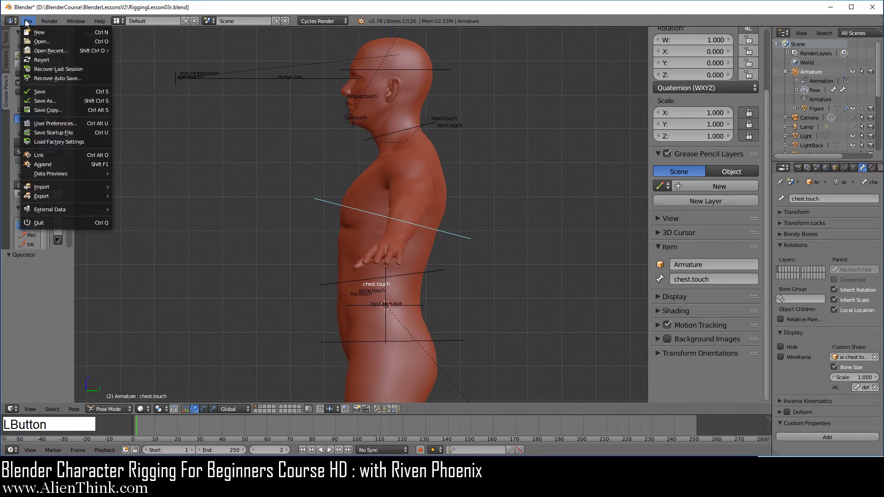